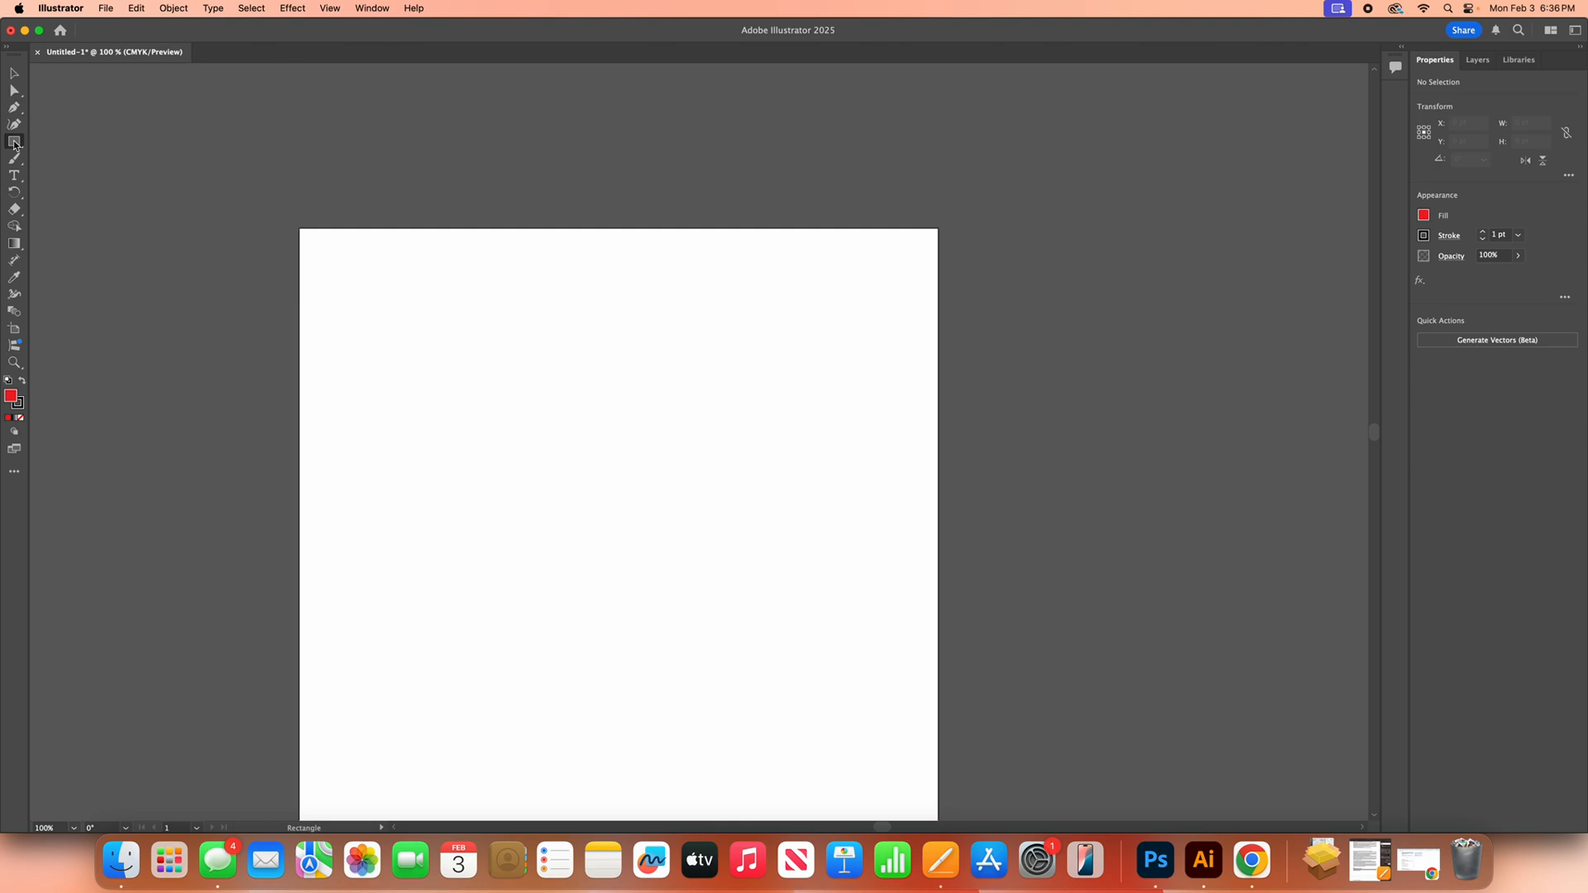
Step: Draw a rectangle about 373 by 200 pt in the upper part of the artboard with the Rectangle tool
{"action": "left_click", "coordinate": [14, 143]}
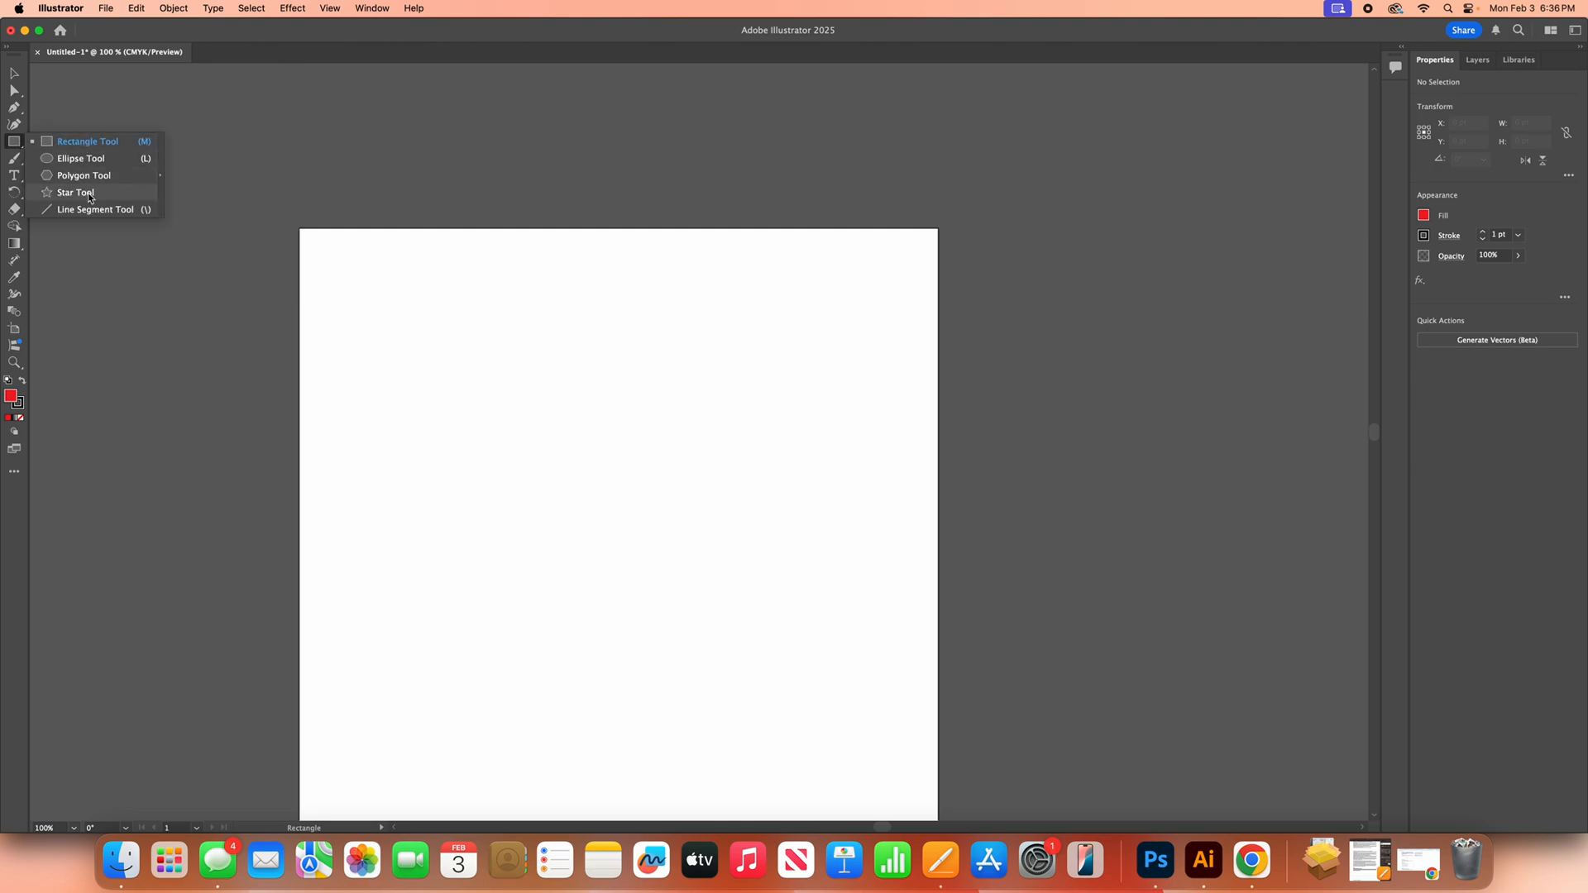
{"action": "left_click", "coordinate": [107, 144]}
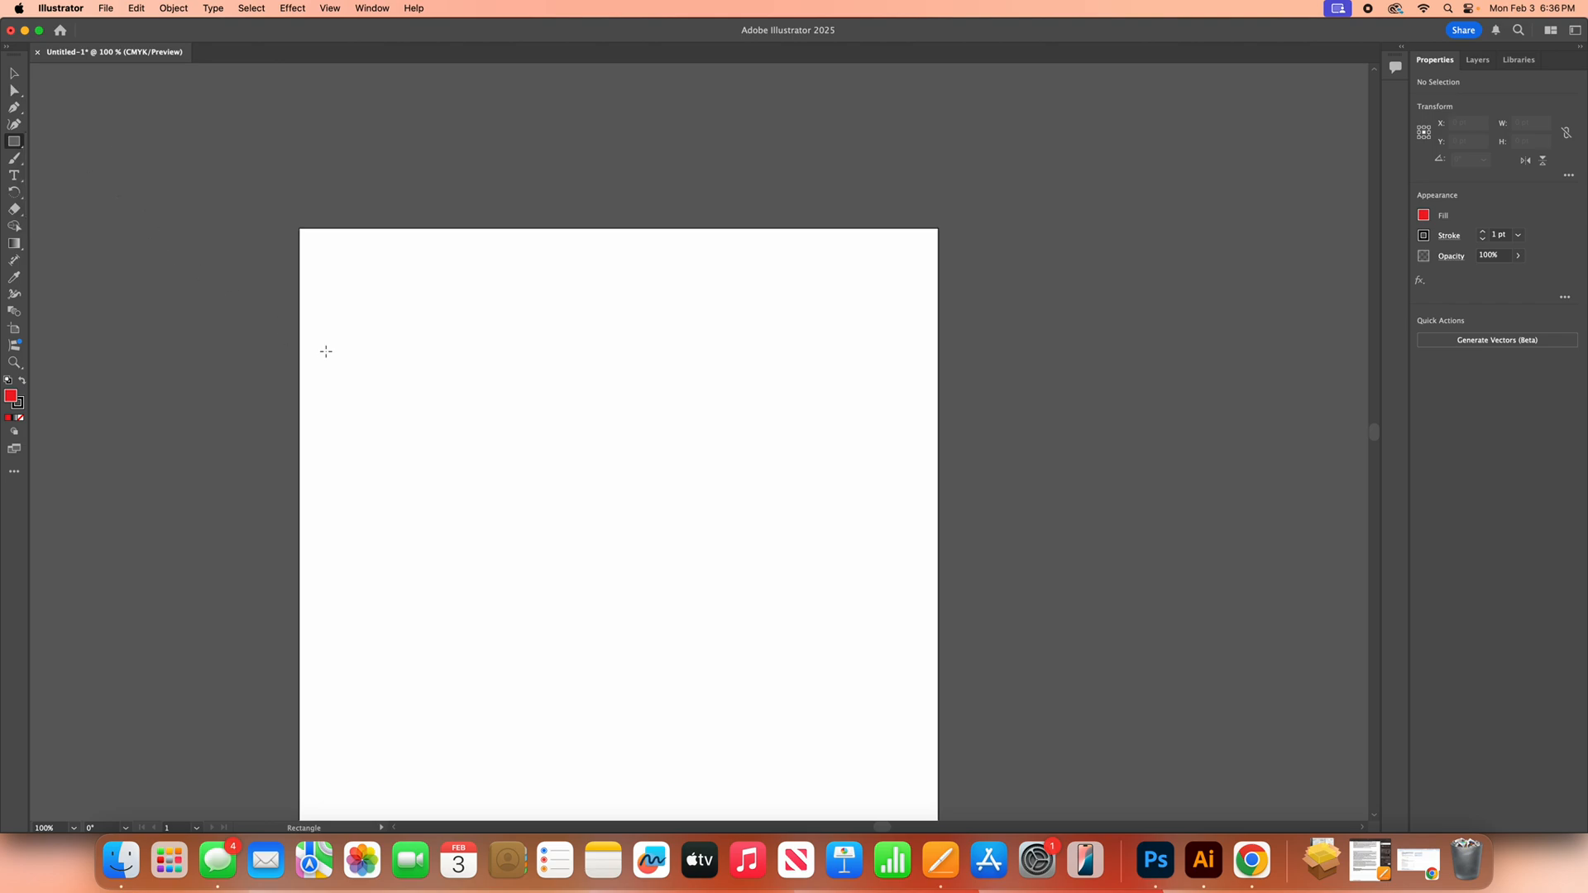
{"action": "left_click_drag", "start_coordinate": [386, 330], "coordinate": [787, 544]}
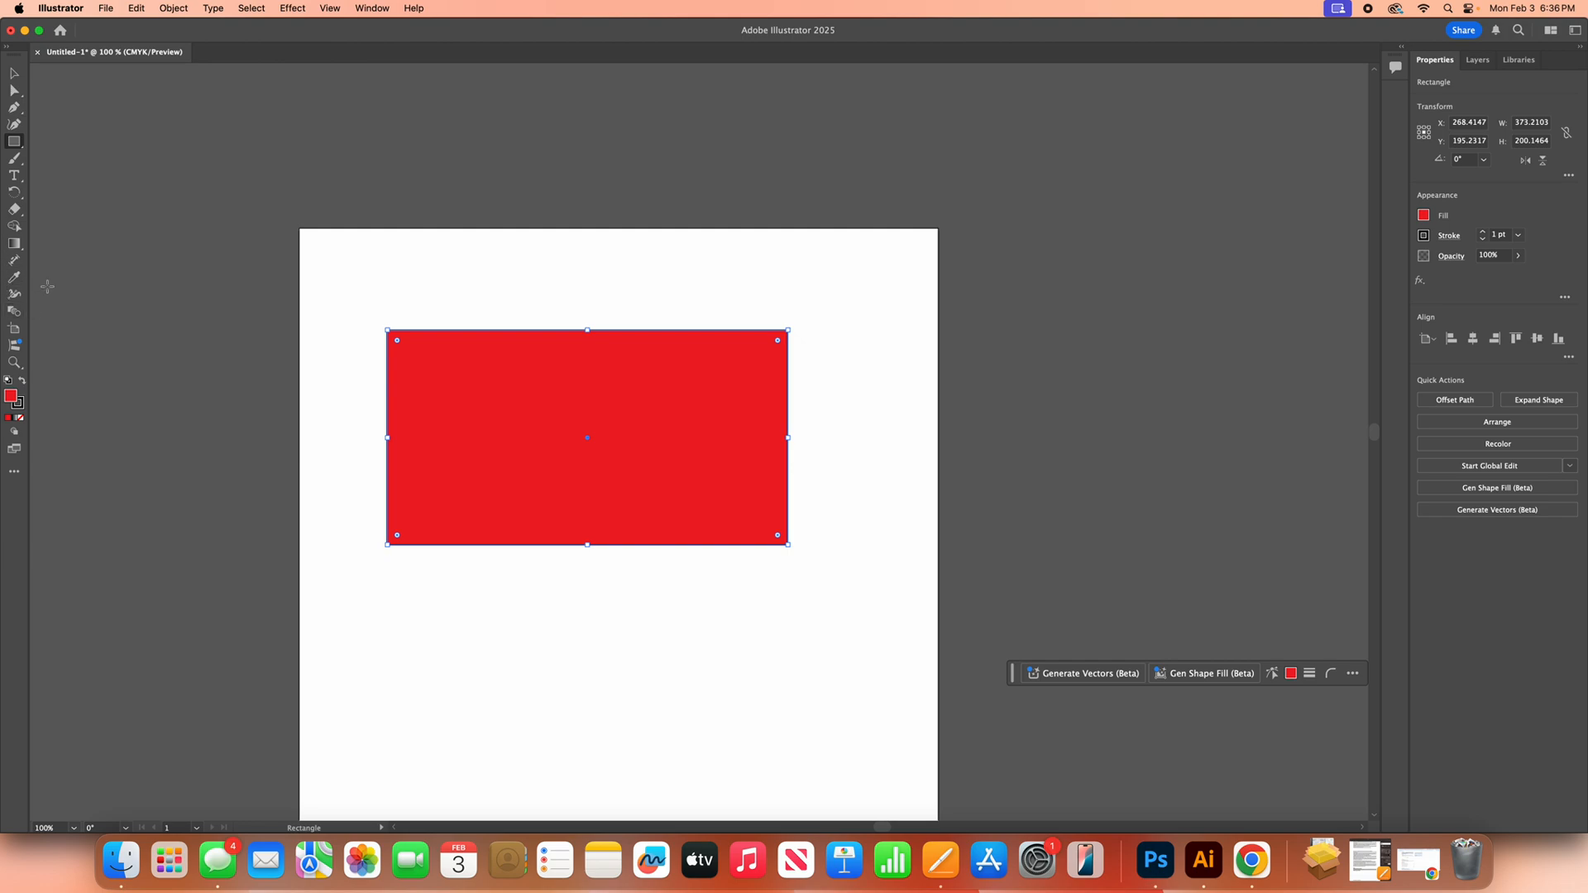
Step: Apply a linear gradient to the rectangle's fill using the Gradient tool
{"action": "left_click", "coordinate": [15, 245]}
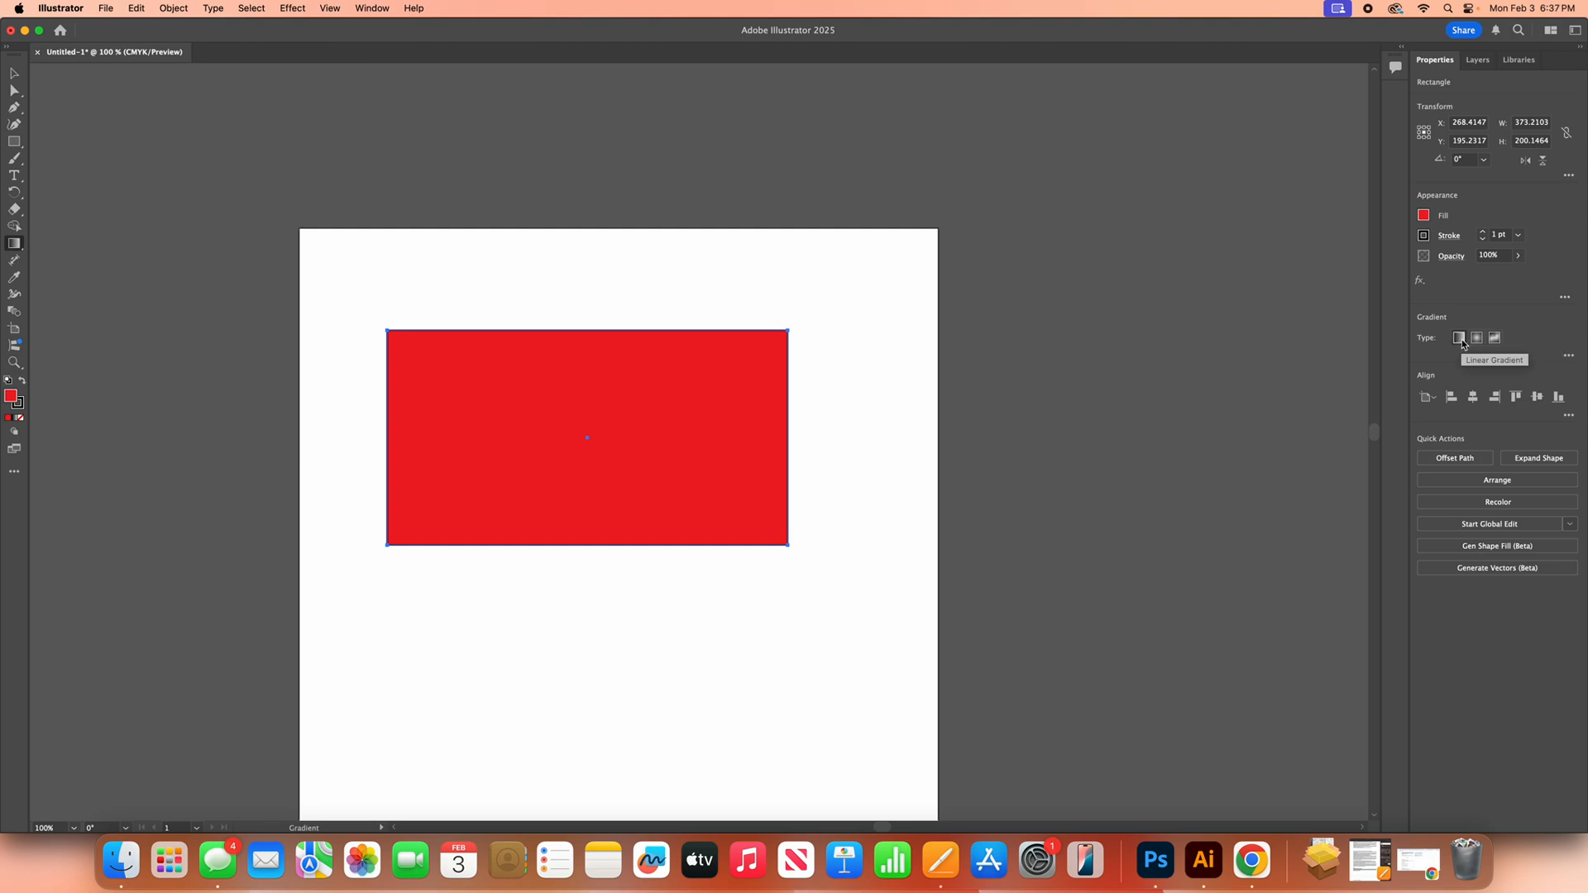
{"action": "left_click", "coordinate": [1460, 339]}
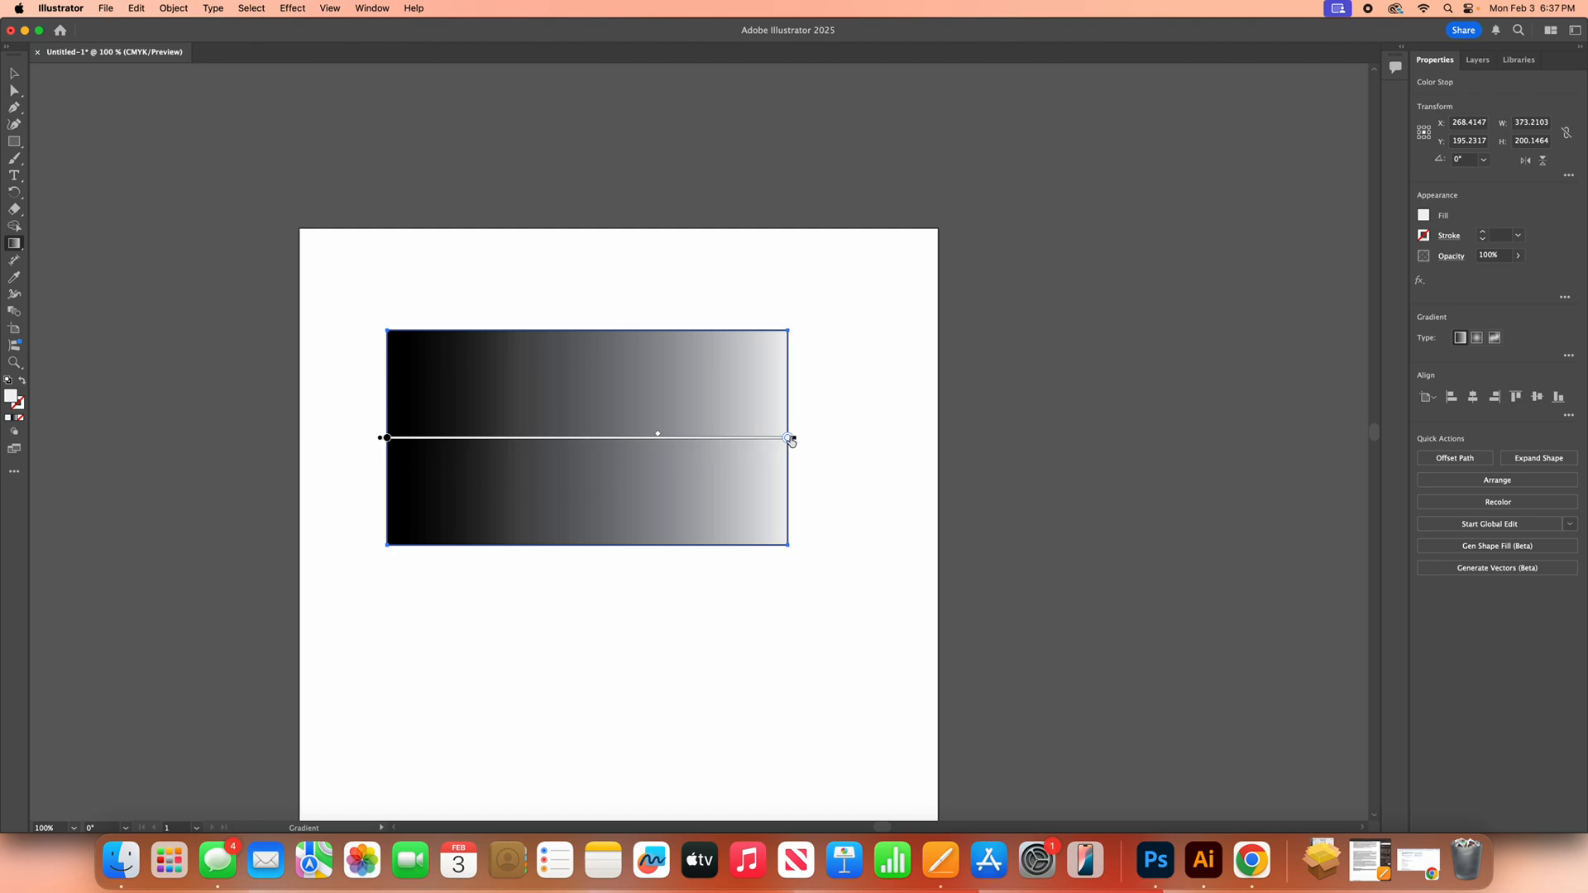
Step: Set the gradient's left color stop to CMYK Yellow from the swatches
{"action": "left_click", "coordinate": [386, 438]}
{"action": "left_click", "coordinate": [1423, 215]}
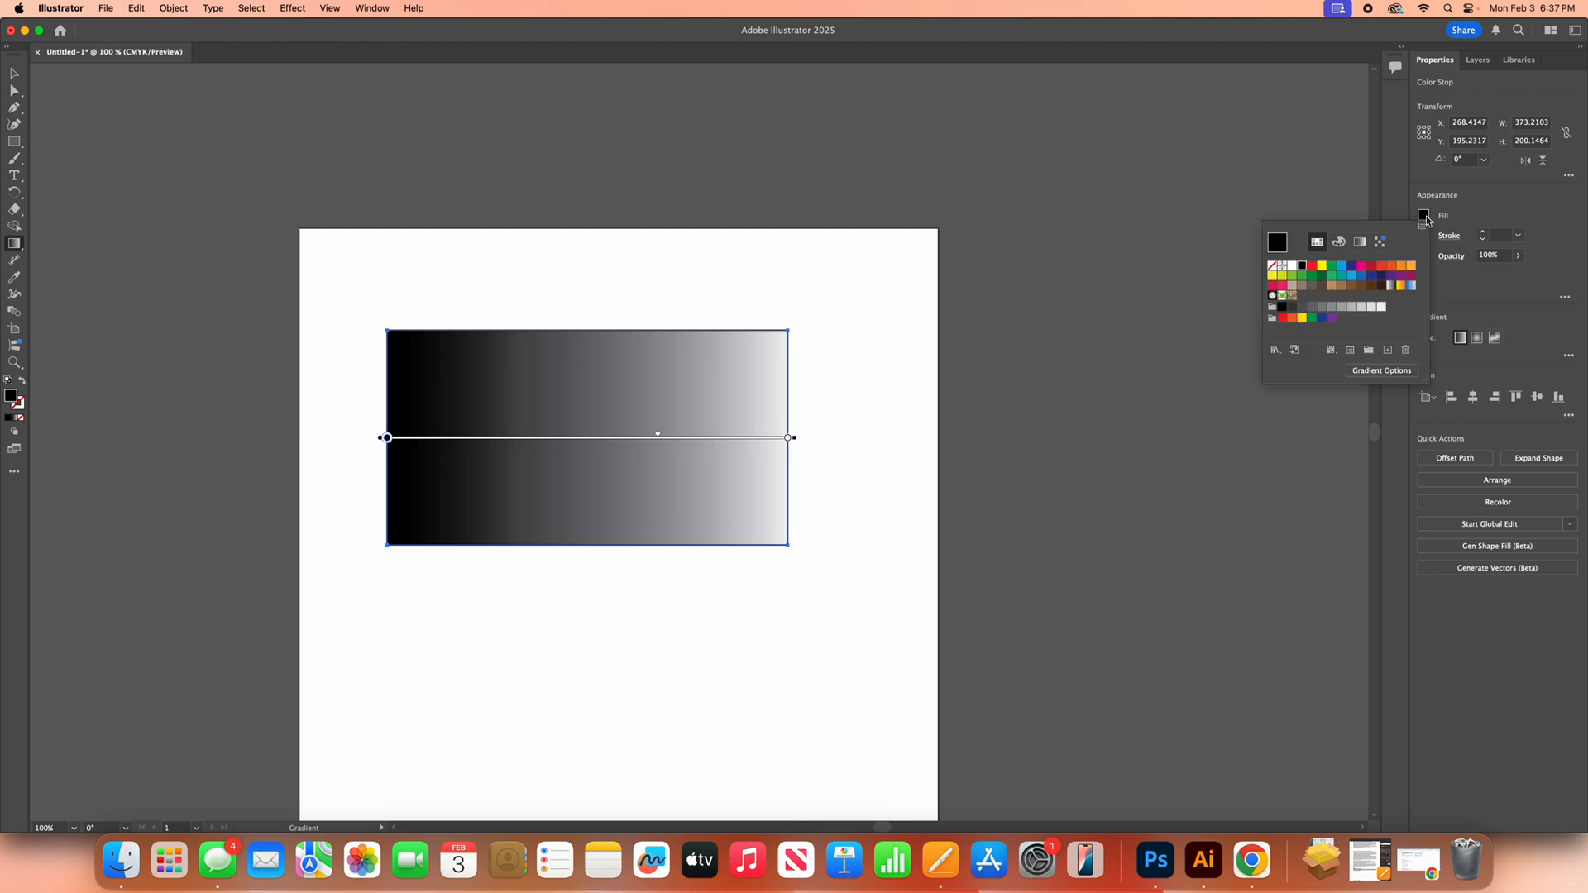
{"action": "left_click", "coordinate": [1322, 267]}
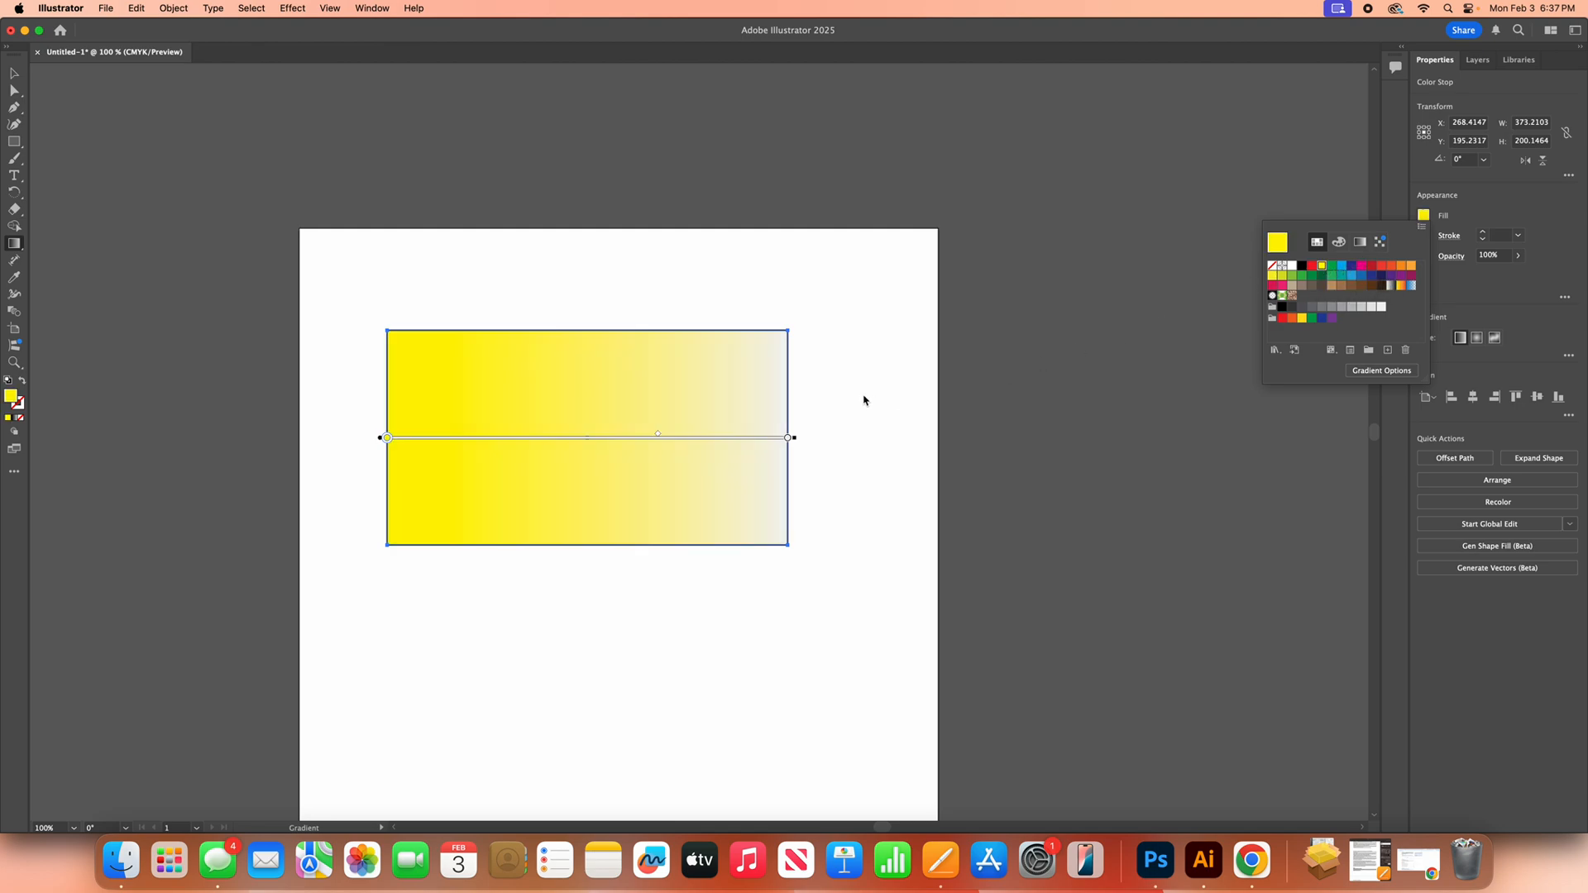
Step: Set the gradient's right color stop to a purple swatch
{"action": "left_click", "coordinate": [788, 438]}
{"action": "left_click", "coordinate": [788, 439]}
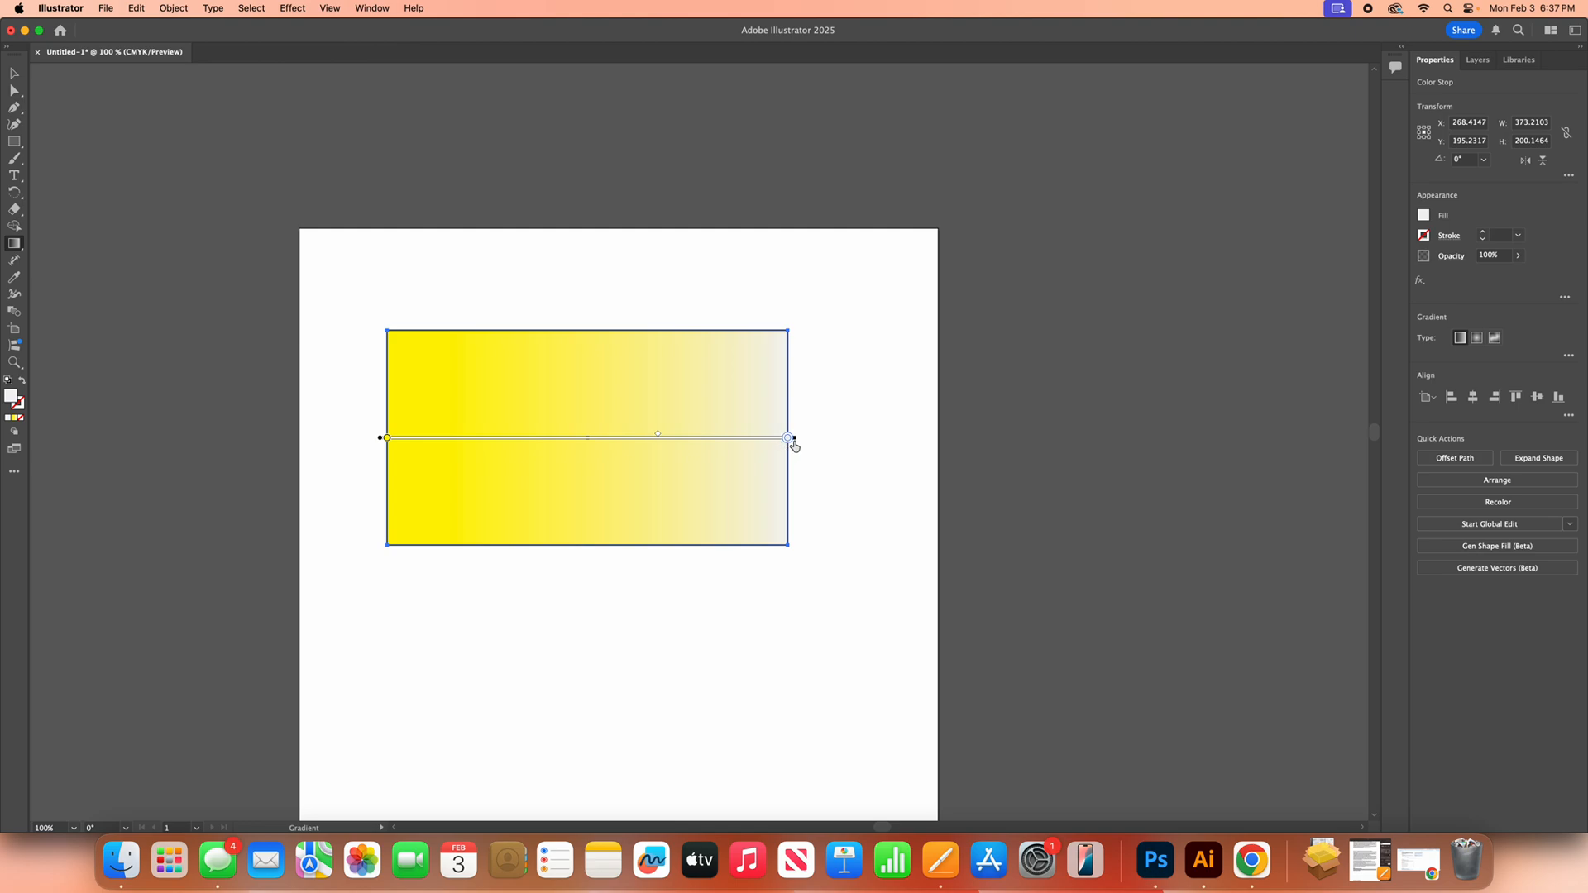
{"action": "left_click", "coordinate": [1423, 216]}
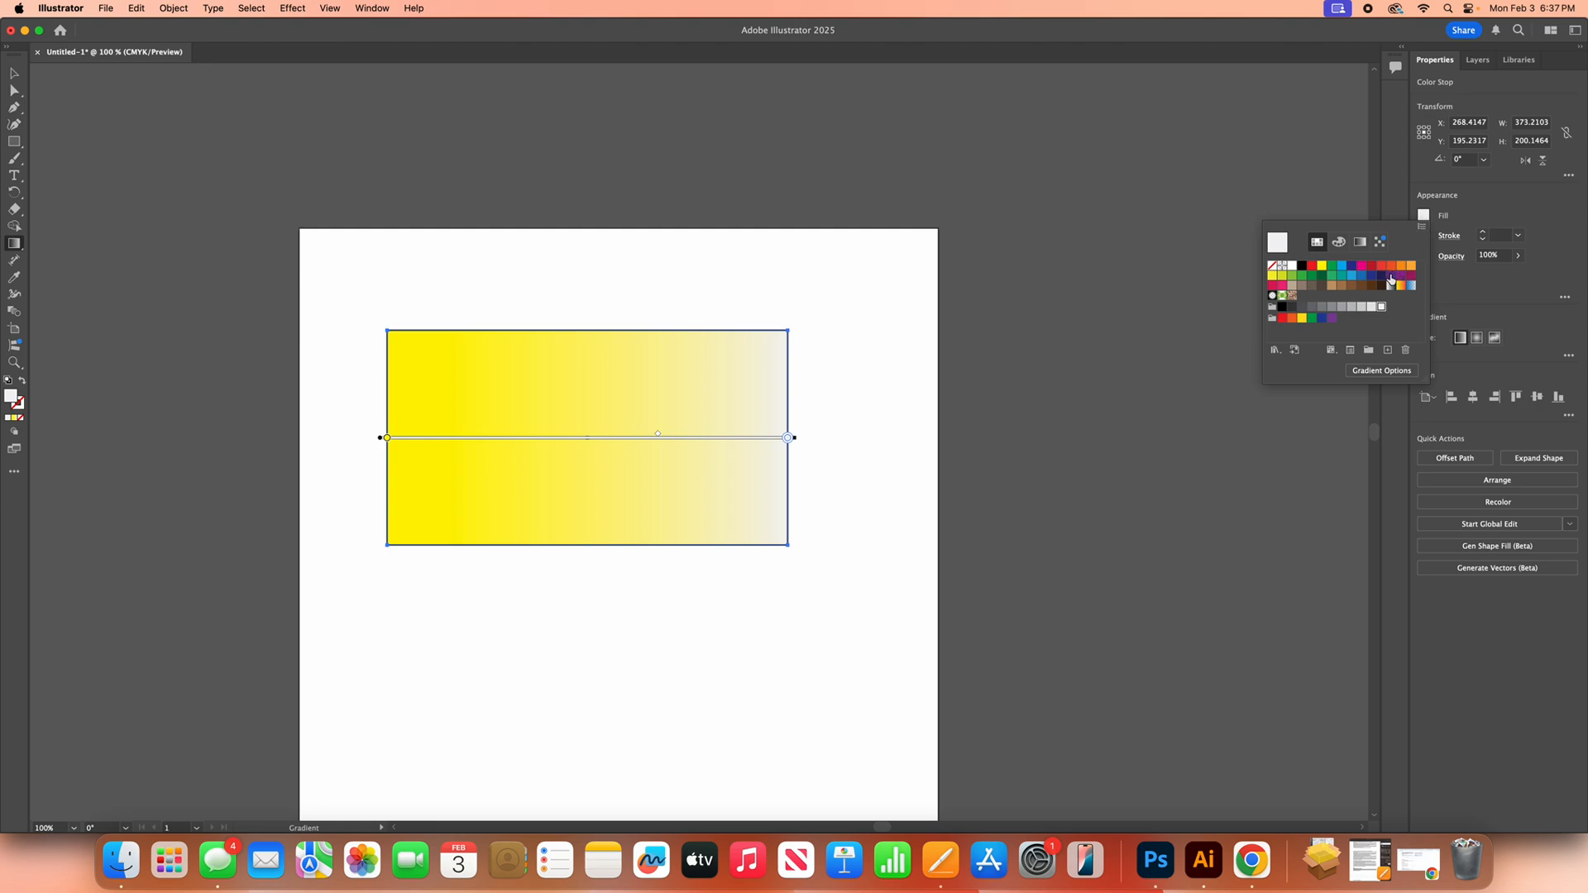
{"action": "left_click", "coordinate": [1390, 276]}
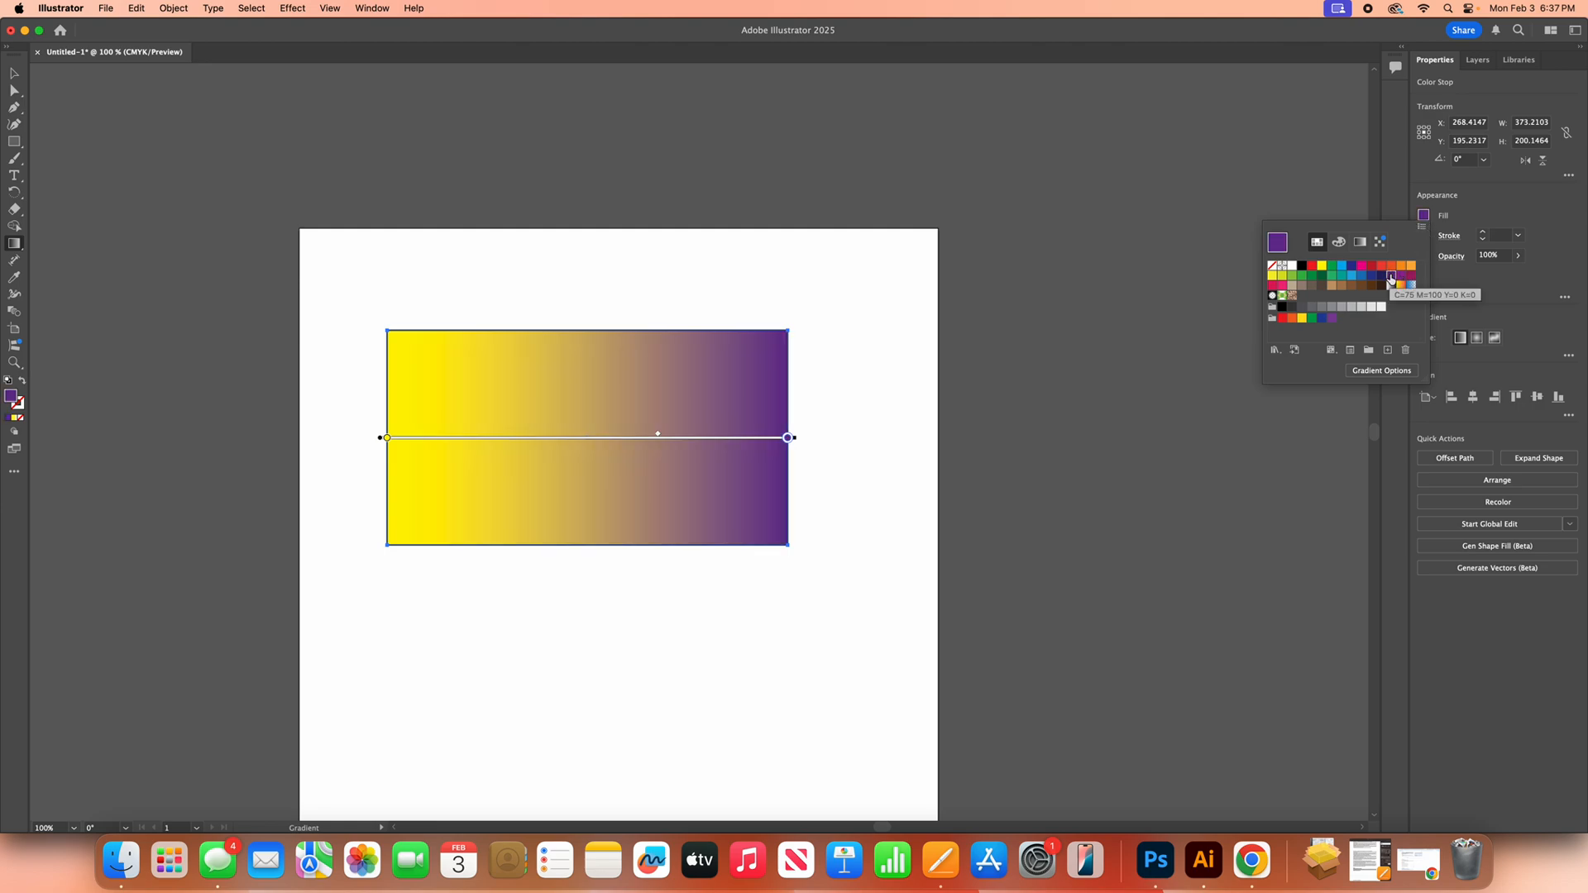
Step: Move the gradient midpoint between yellow and purple leftward to about the rectangle's center
{"action": "left_click", "coordinate": [654, 436]}
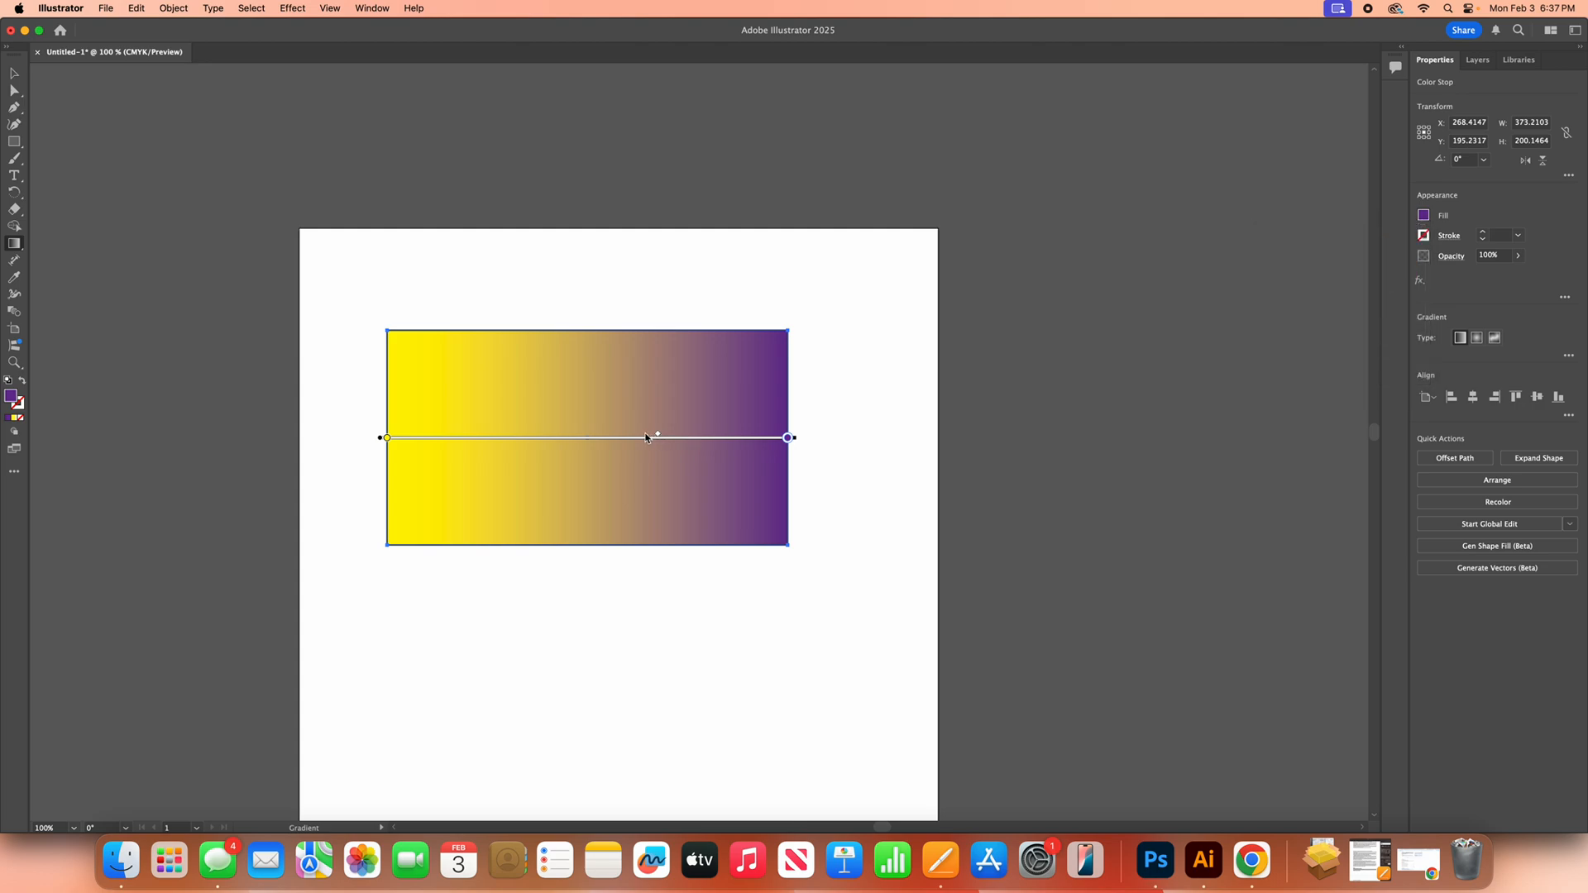
{"action": "mouse_move", "coordinate": [657, 437]}
{"action": "left_mouse_down"}
{"action": "mouse_move", "coordinate": [457, 433]}
{"action": "mouse_move", "coordinate": [606, 435]}
{"action": "mouse_move", "coordinate": [593, 448]}
{"action": "left_mouse_up"}
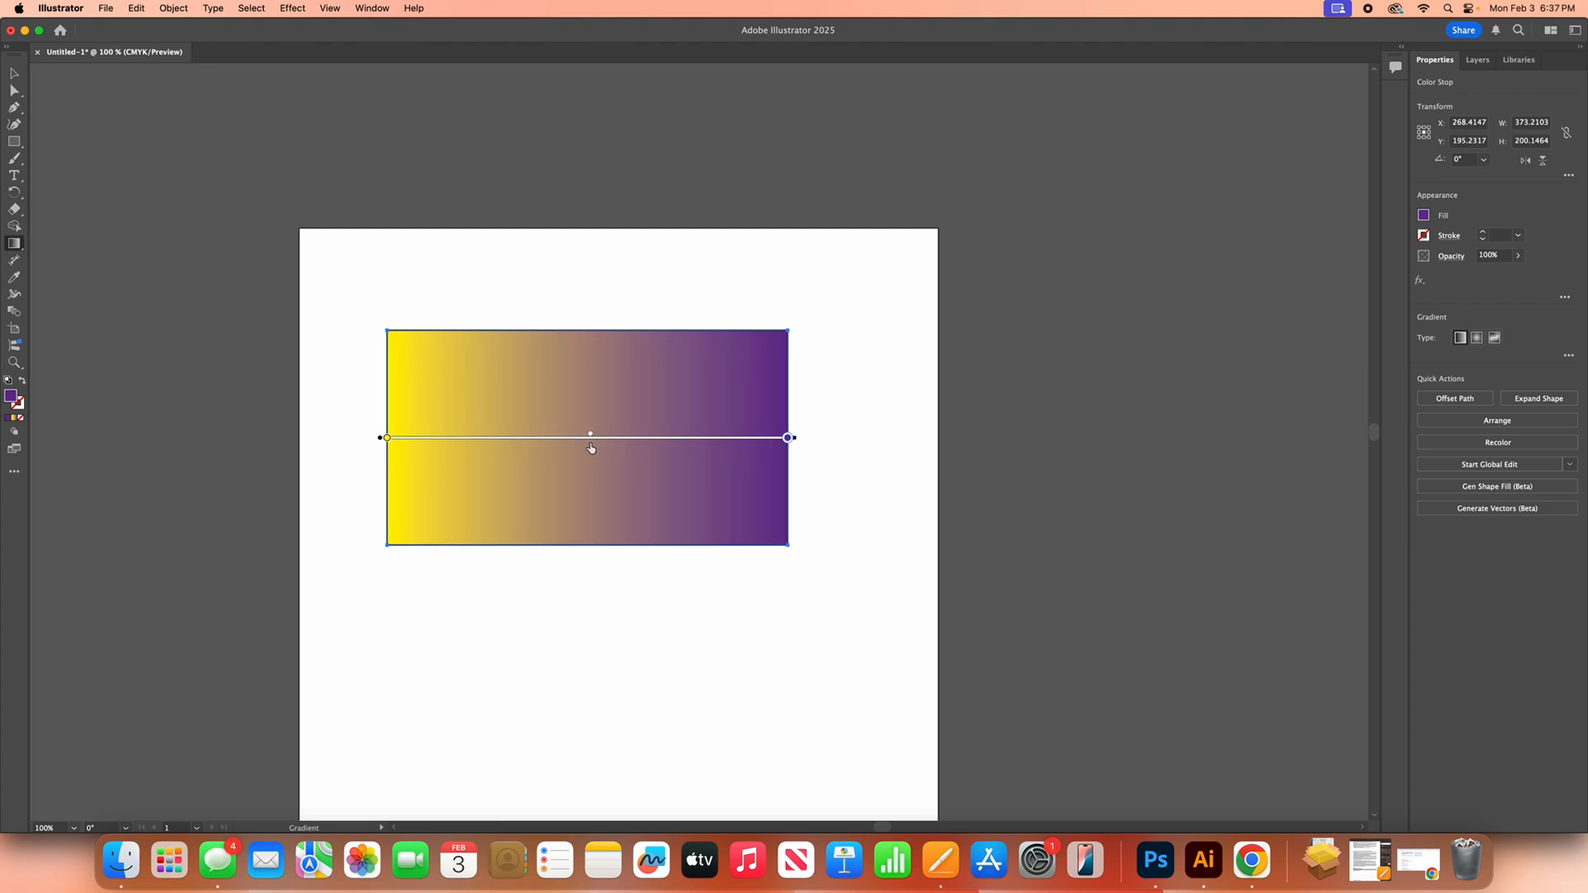
{"action": "mouse_move", "coordinate": [788, 438]}
{"action": "left_mouse_down"}
{"action": "mouse_move", "coordinate": [609, 437]}
{"action": "mouse_move", "coordinate": [790, 447]}
{"action": "left_mouse_up"}
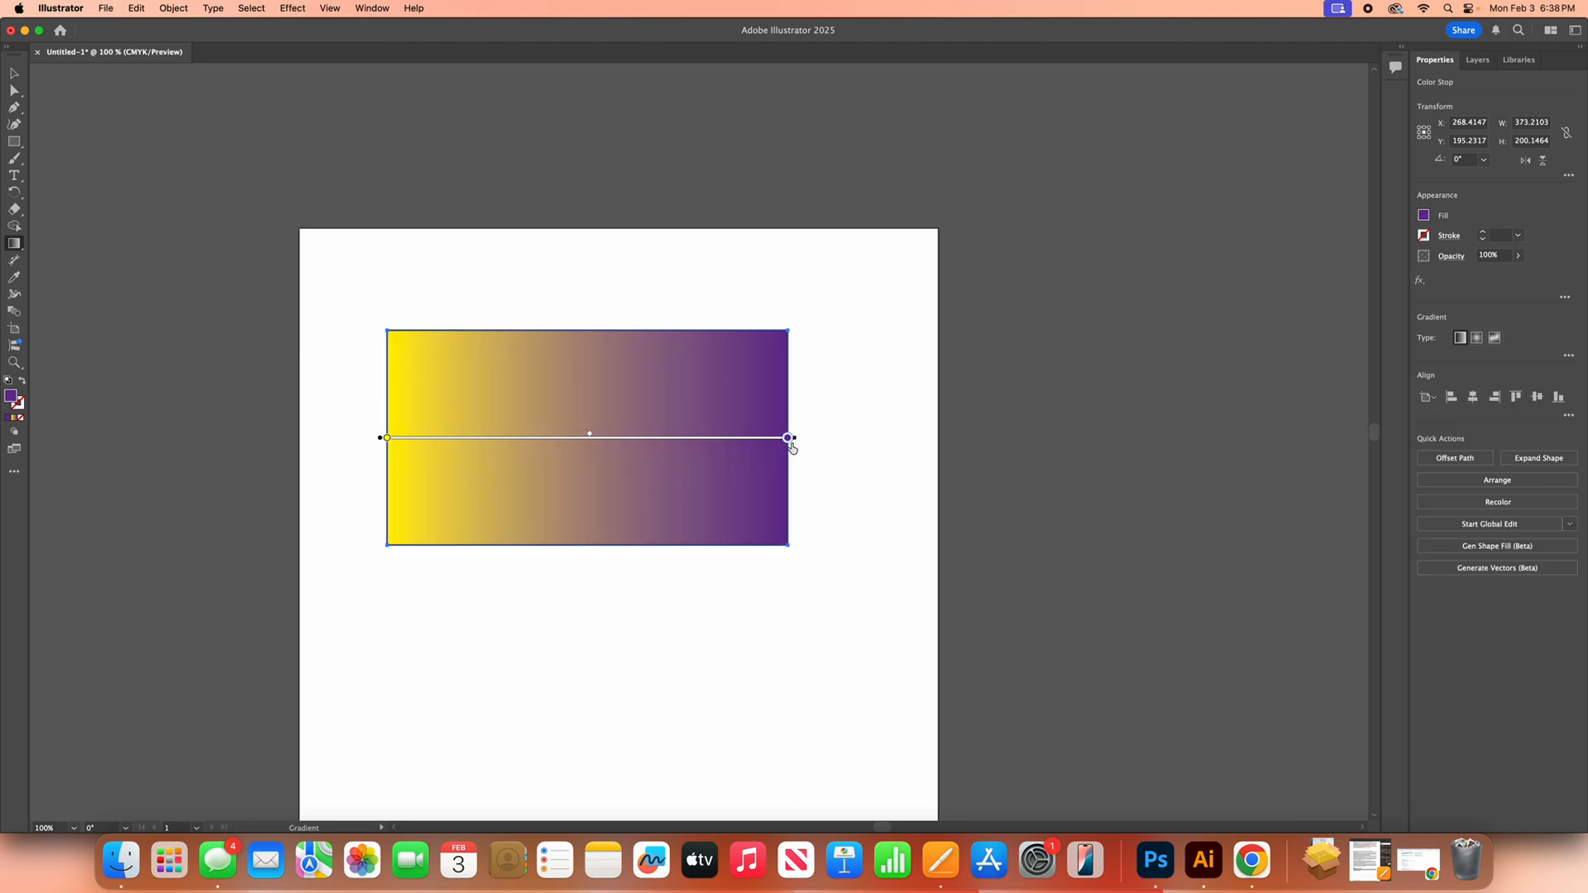
{"action": "mouse_move", "coordinate": [584, 435]}
{"action": "left_mouse_down"}
{"action": "mouse_move", "coordinate": [548, 435]}
{"action": "mouse_move", "coordinate": [582, 440]}
{"action": "left_mouse_up"}
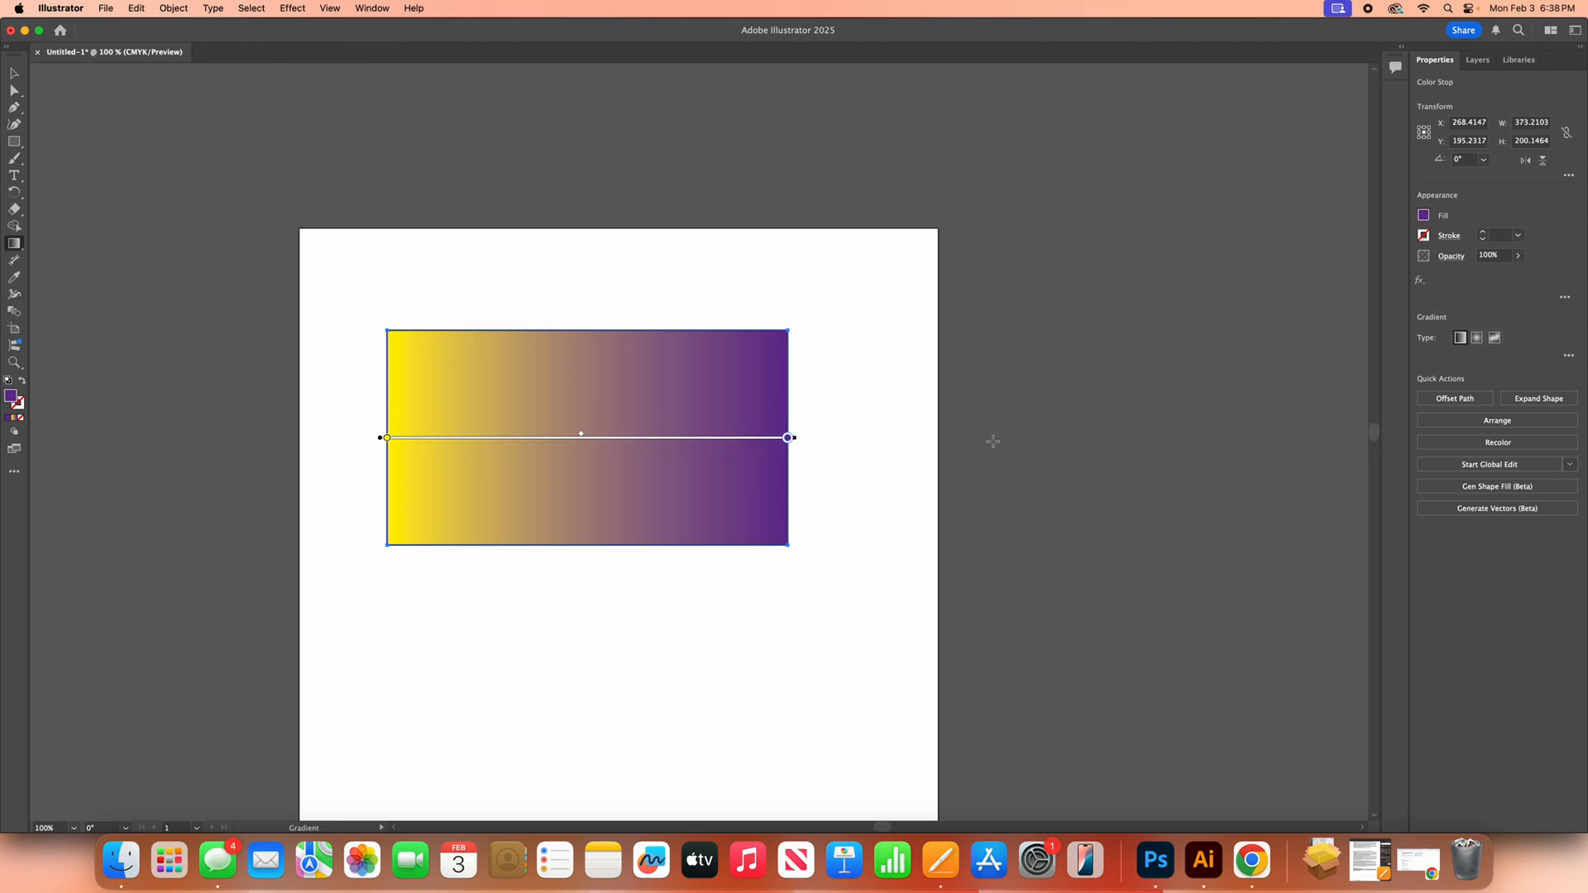
Step: Add a new color stop on the gradient bar left of center and set it to green
{"action": "left_click", "coordinate": [529, 443]}
{"action": "left_click", "coordinate": [1423, 217]}
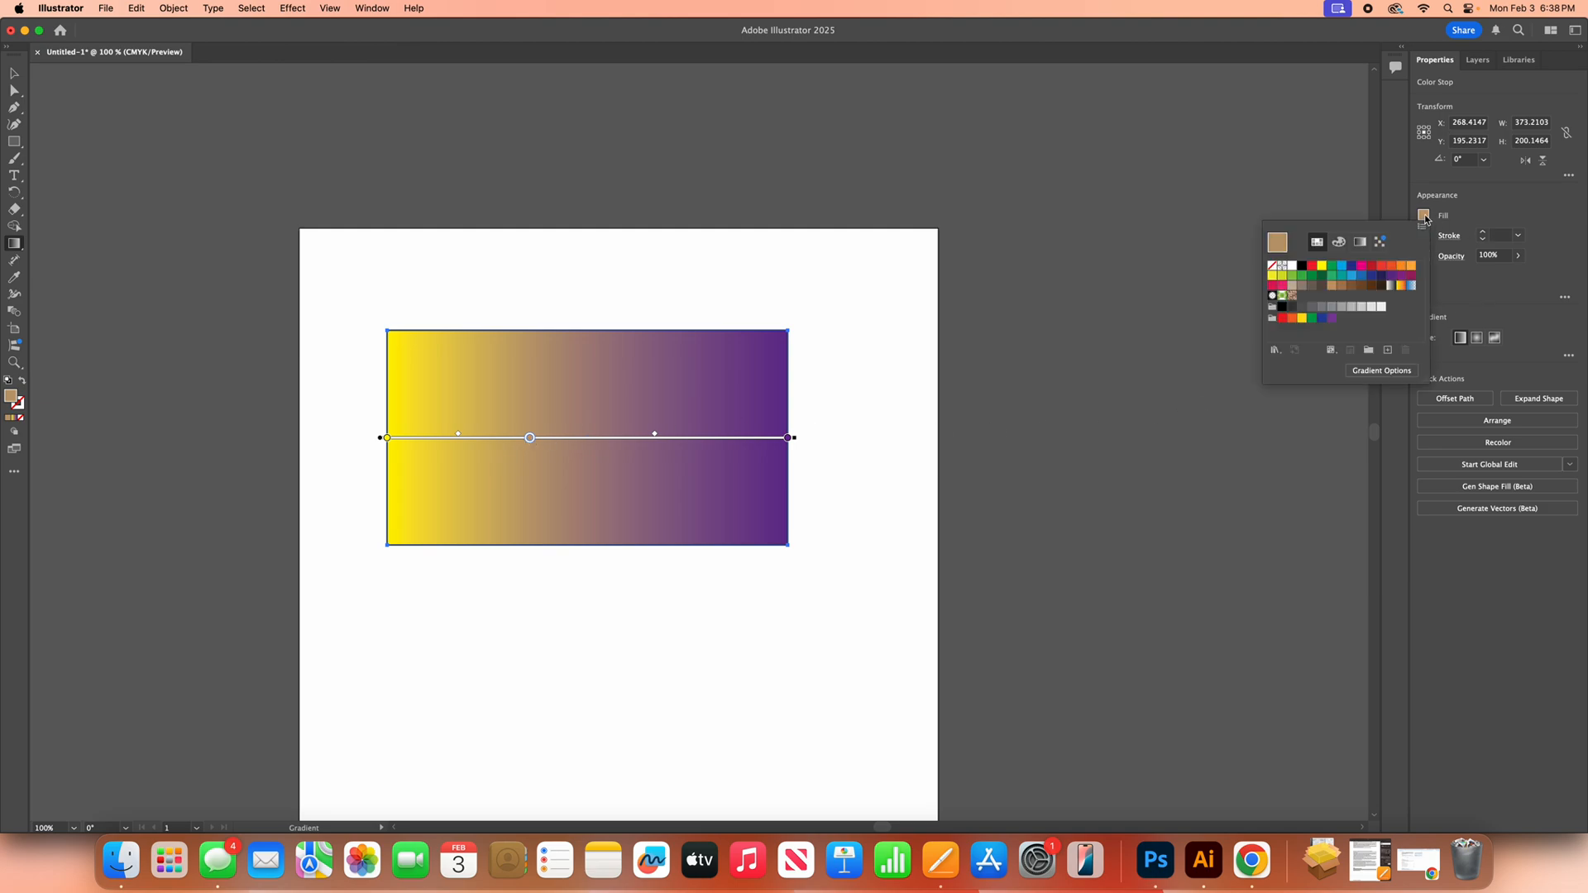
{"action": "left_click", "coordinate": [1332, 268]}
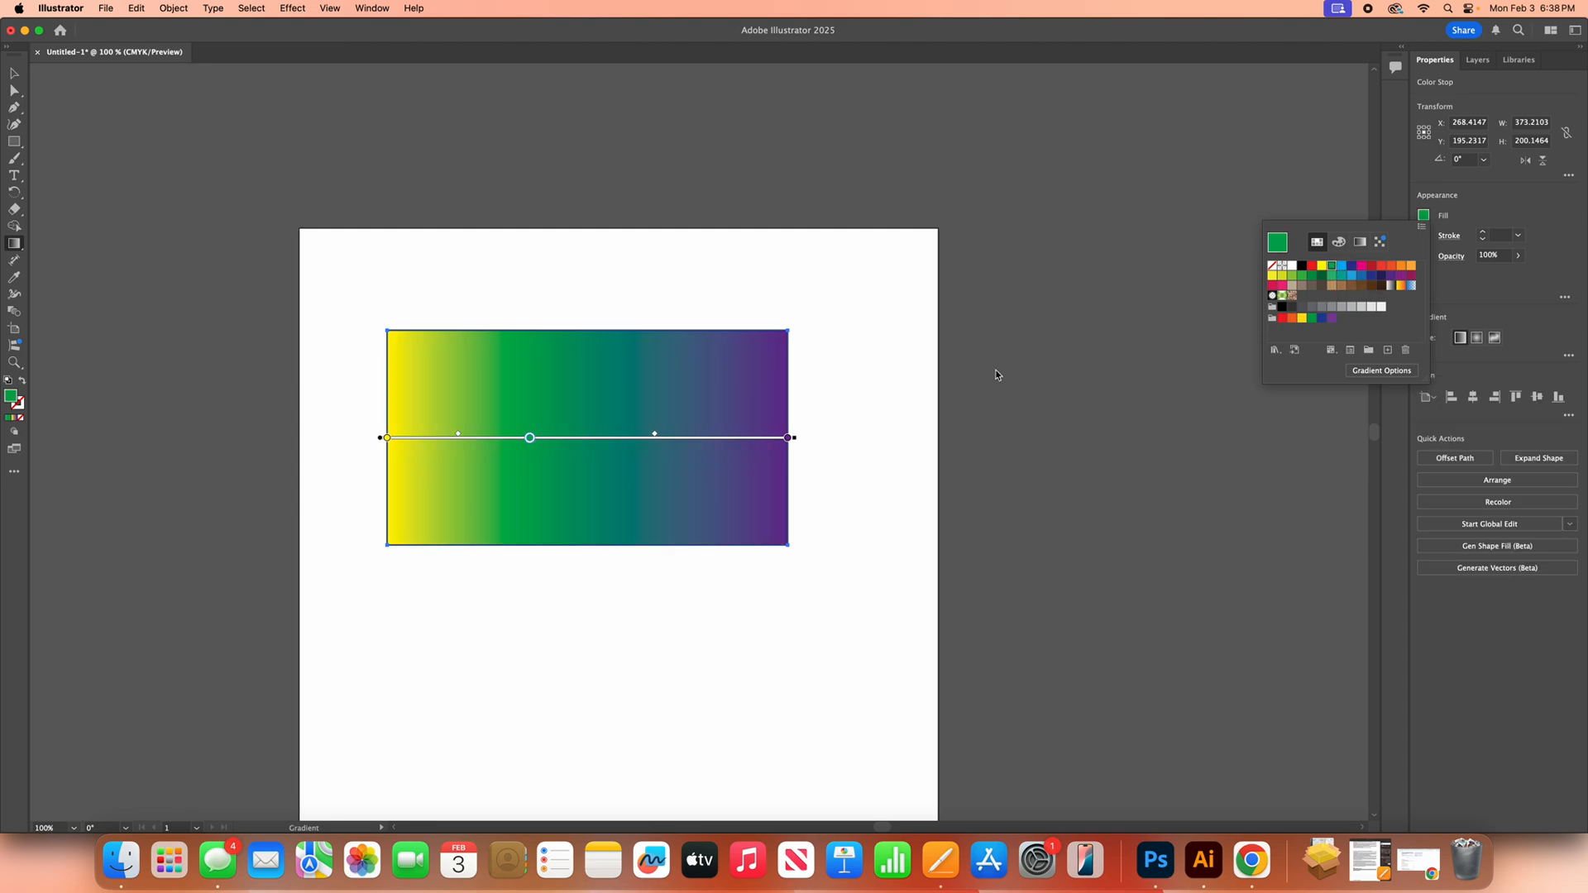
Step: Move the green color stop to the center of the gradient bar
{"action": "left_click", "coordinate": [535, 440]}
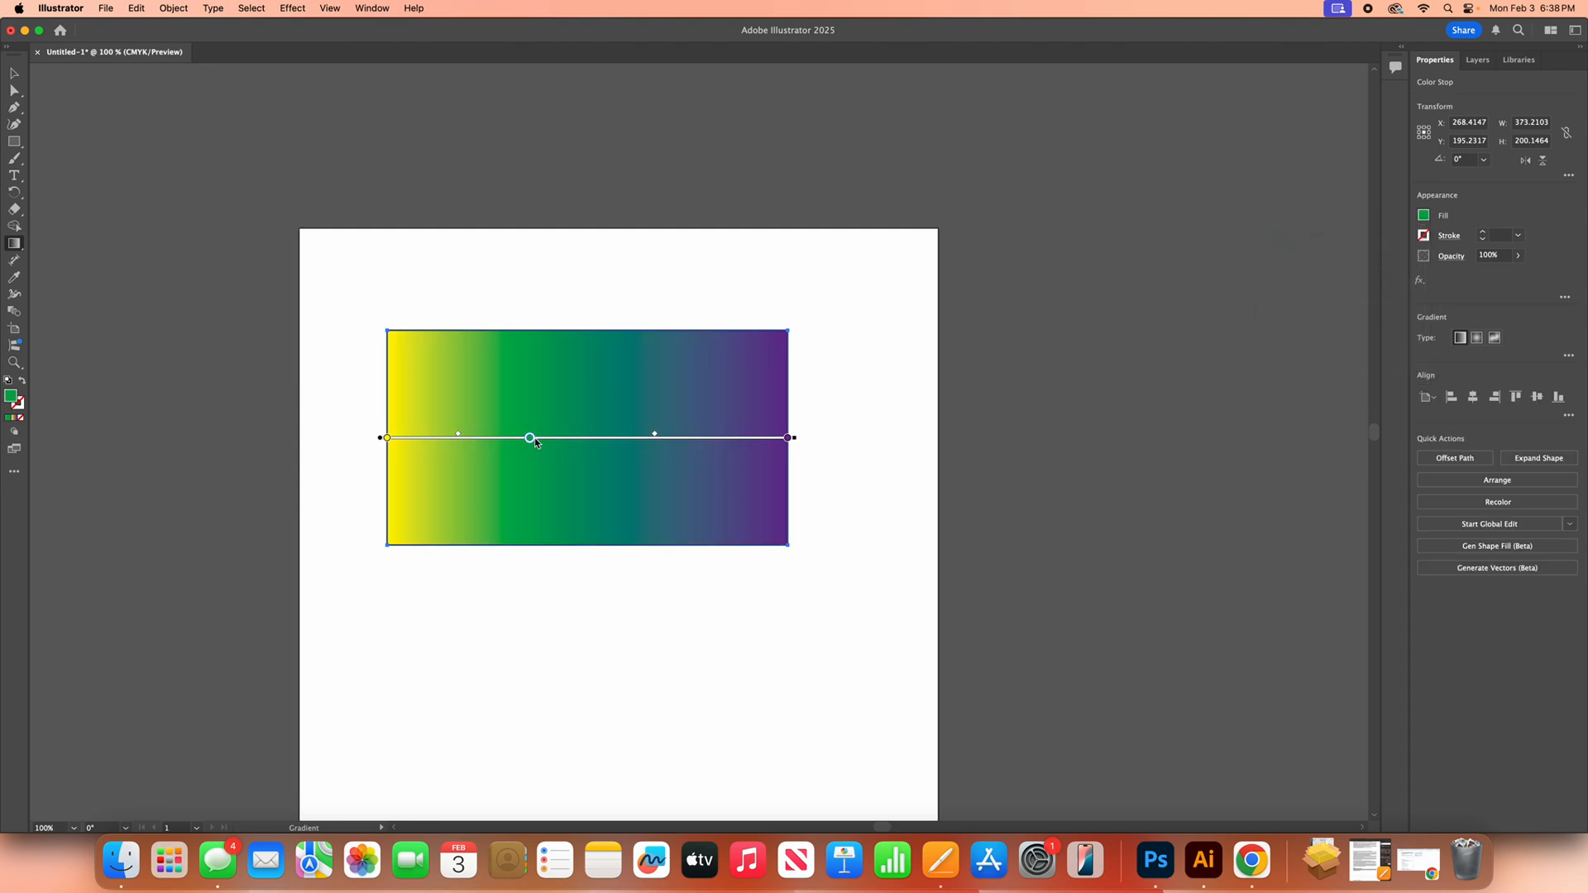
{"action": "left_click_drag", "start_coordinate": [460, 438], "coordinate": [595, 441]}
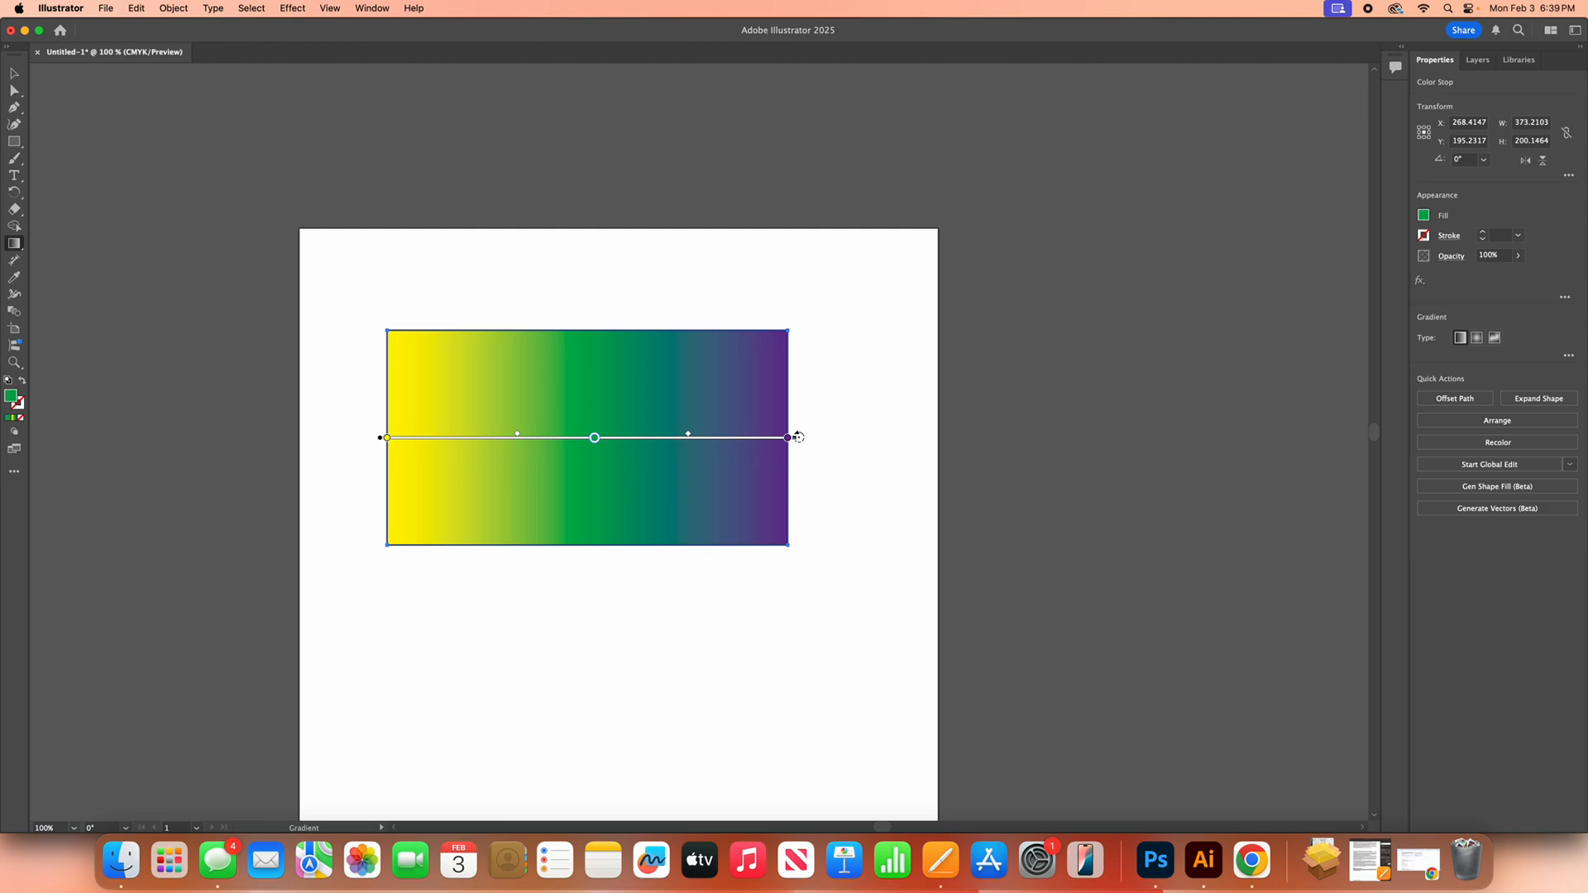
Step: Rotate the gradient to run vertically, extending its ends above and below the rectangle
{"action": "mouse_move", "coordinate": [798, 436]}
{"action": "left_mouse_down"}
{"action": "mouse_move", "coordinate": [755, 269]}
{"action": "mouse_move", "coordinate": [670, 152]}
{"action": "mouse_move", "coordinate": [387, 229]}
{"action": "left_mouse_up"}
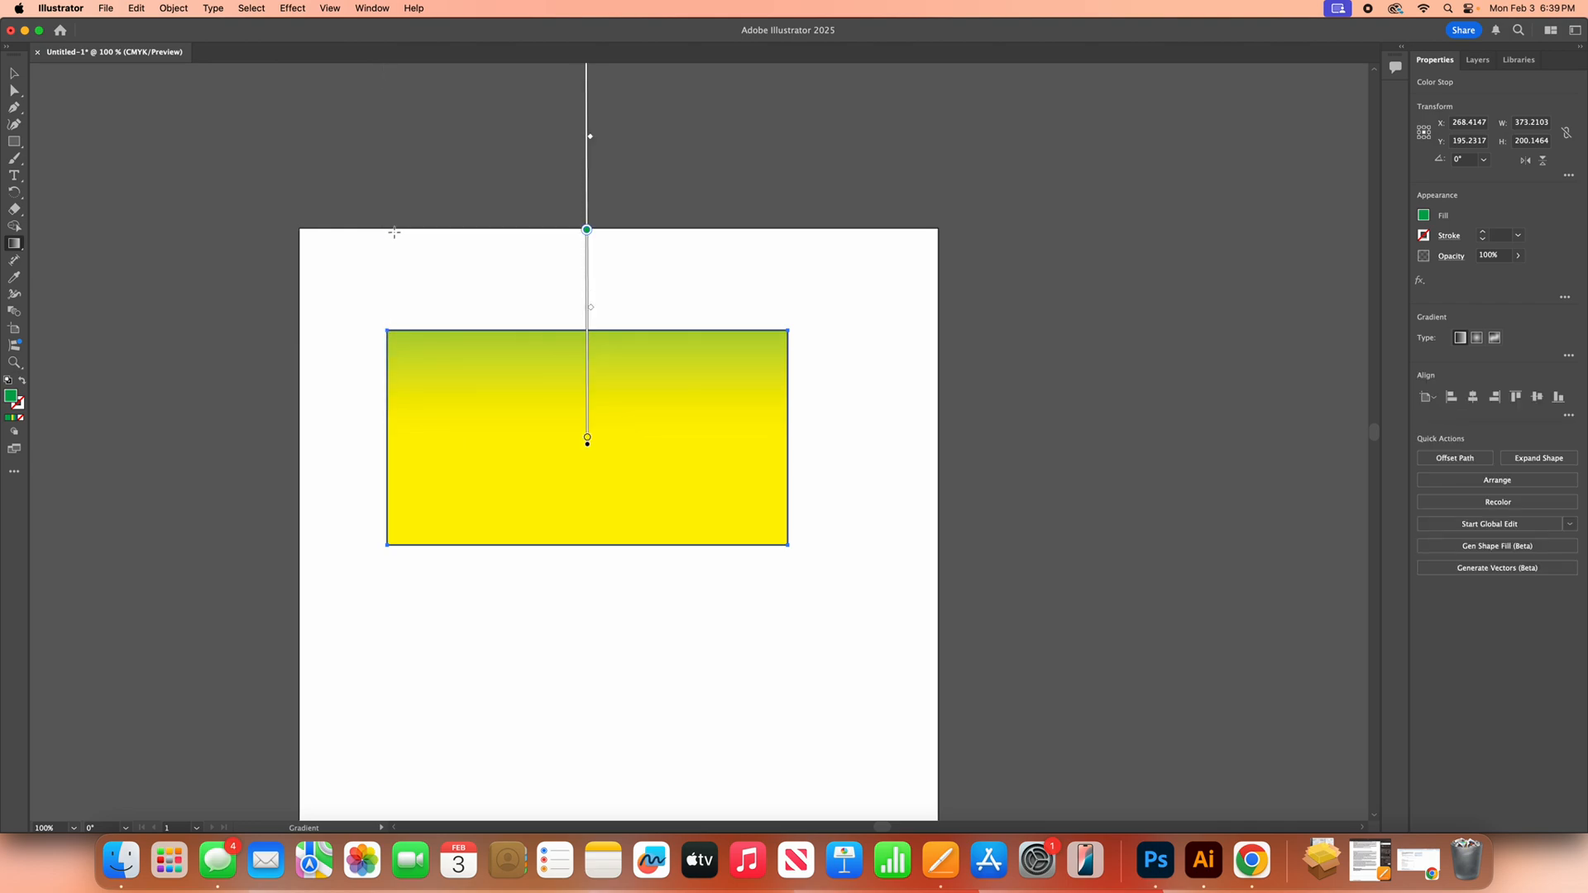
{"action": "left_click_drag", "start_coordinate": [586, 238], "coordinate": [586, 261]}
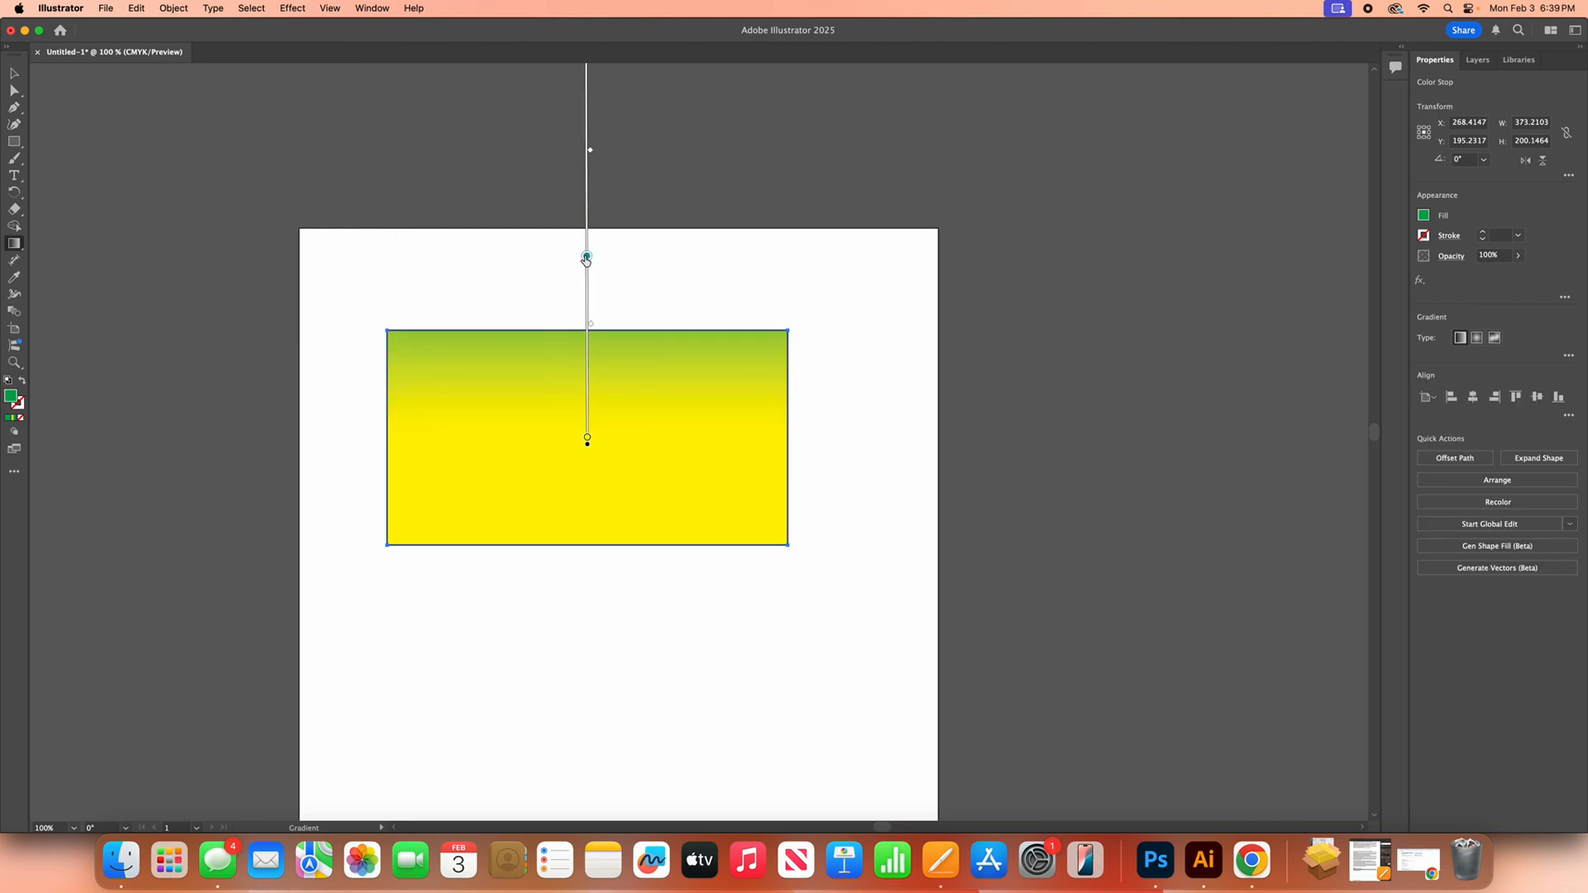
{"action": "mouse_move", "coordinate": [588, 447]}
{"action": "left_mouse_down"}
{"action": "mouse_move", "coordinate": [590, 626]}
{"action": "mouse_move", "coordinate": [589, 607]}
{"action": "left_mouse_up"}
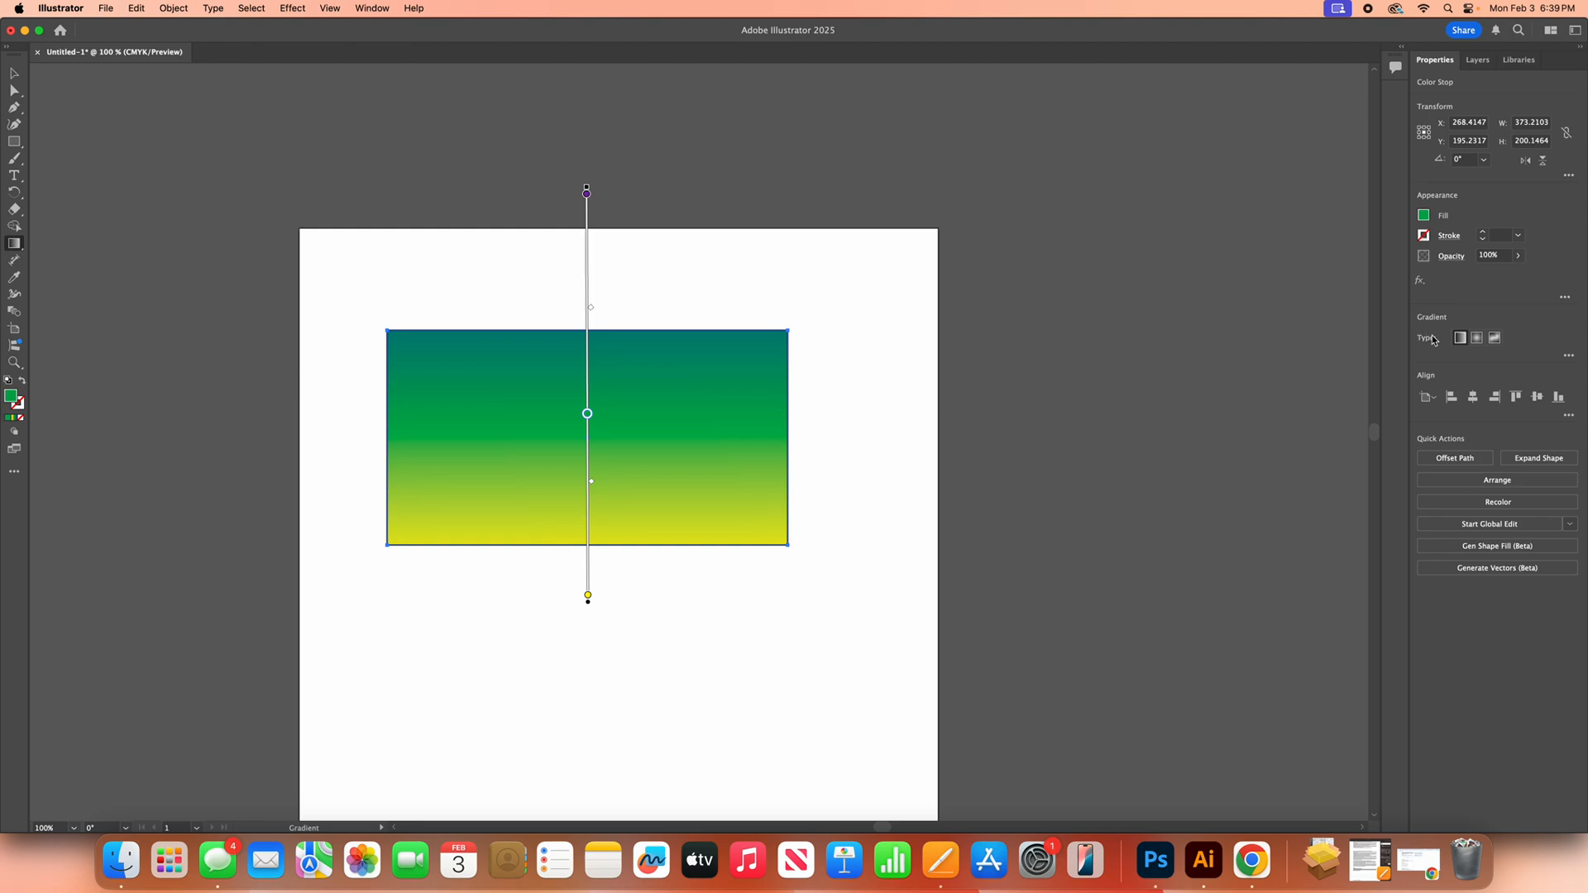
Step: Switch the fill to a radial gradient and shift the outer purple stop slightly inward
{"action": "left_click", "coordinate": [1478, 338]}
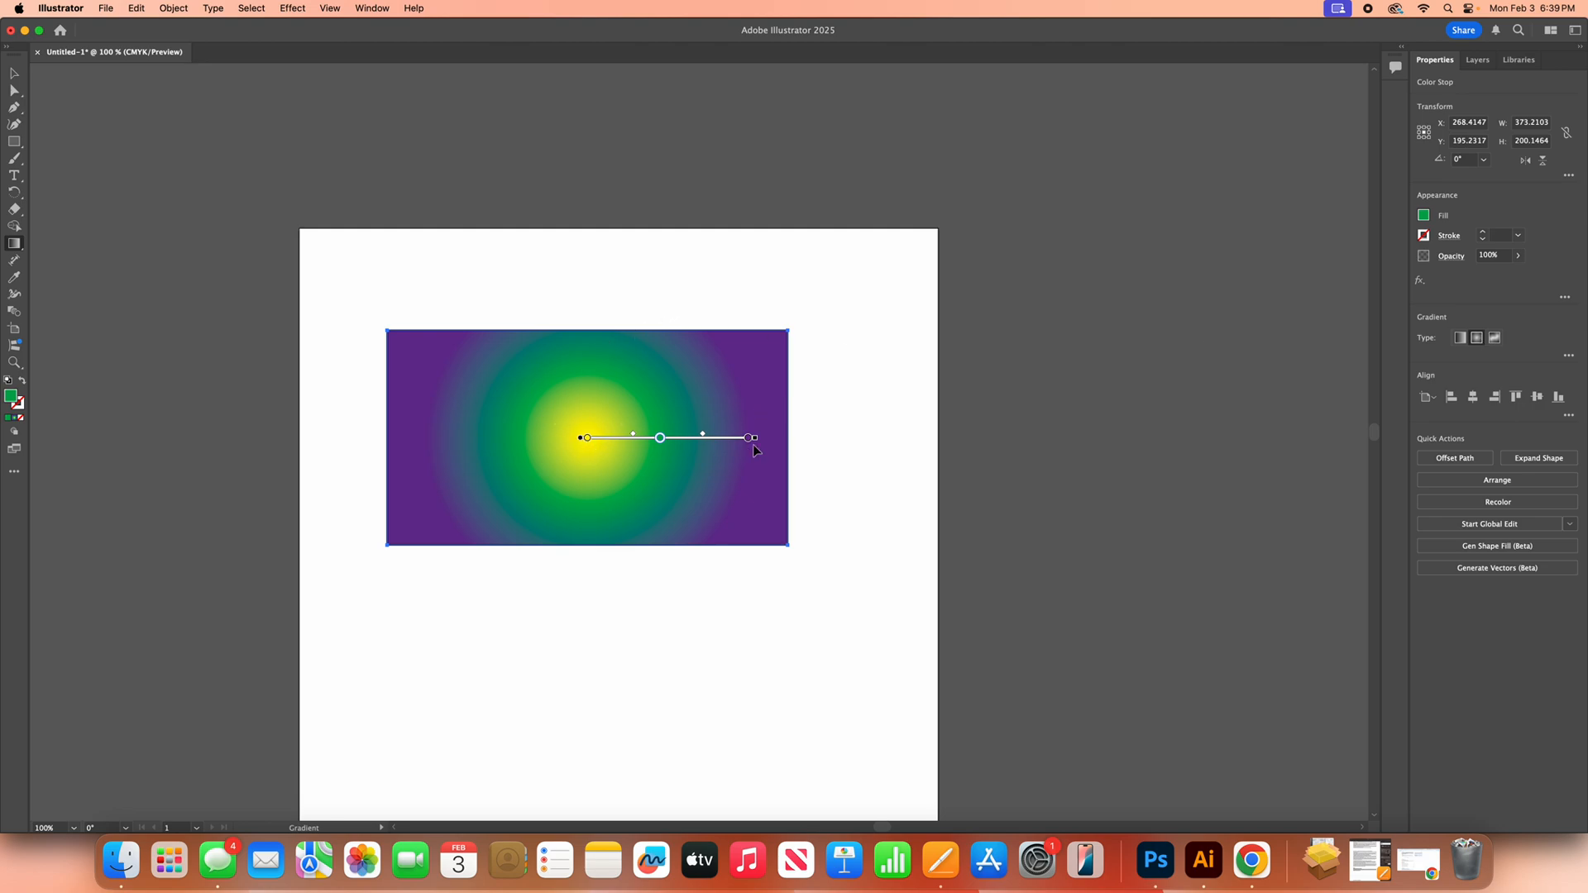
{"action": "mouse_move", "coordinate": [755, 440]}
{"action": "left_mouse_down"}
{"action": "mouse_move", "coordinate": [837, 451]}
{"action": "mouse_move", "coordinate": [738, 447]}
{"action": "left_mouse_up"}
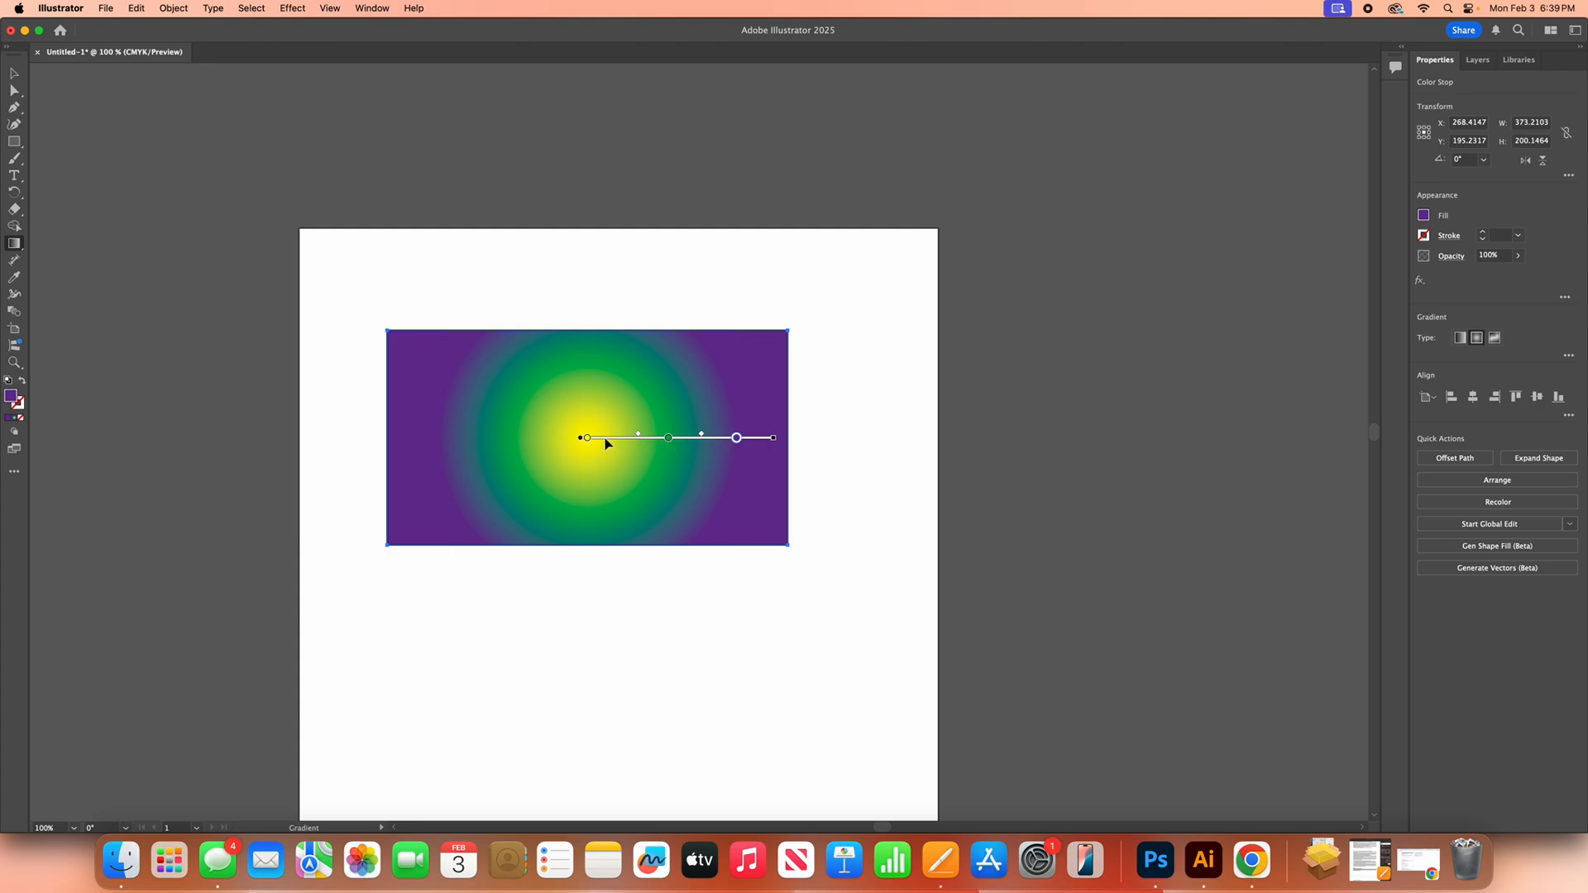
Step: Select the green color stop and delete it from the radial gradient
{"action": "left_click", "coordinate": [668, 438]}
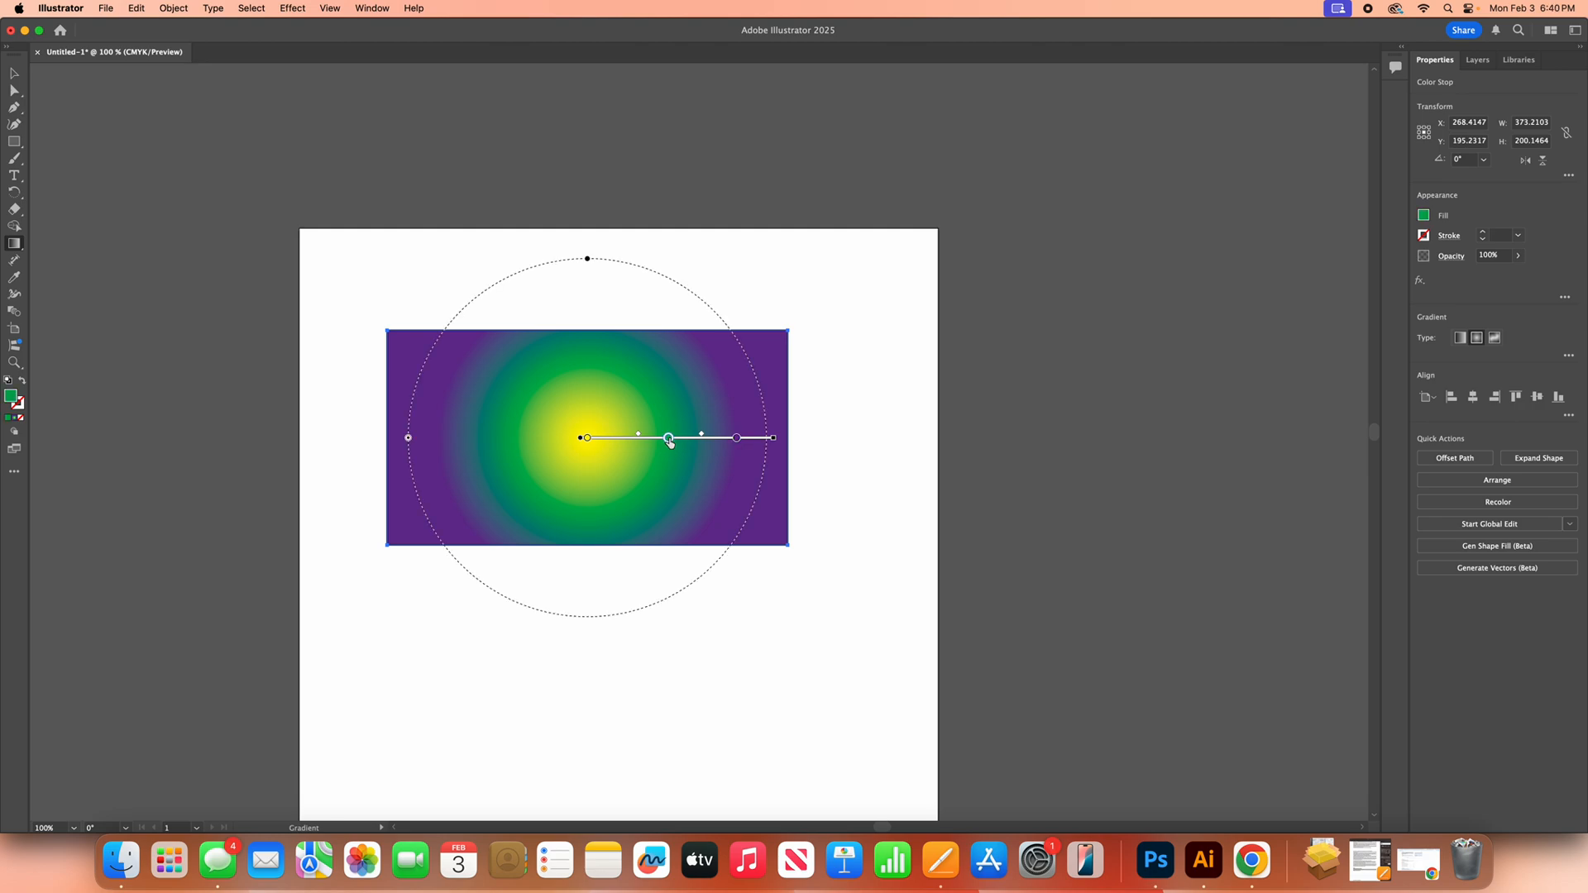
{"action": "key", "text": "Delete"}
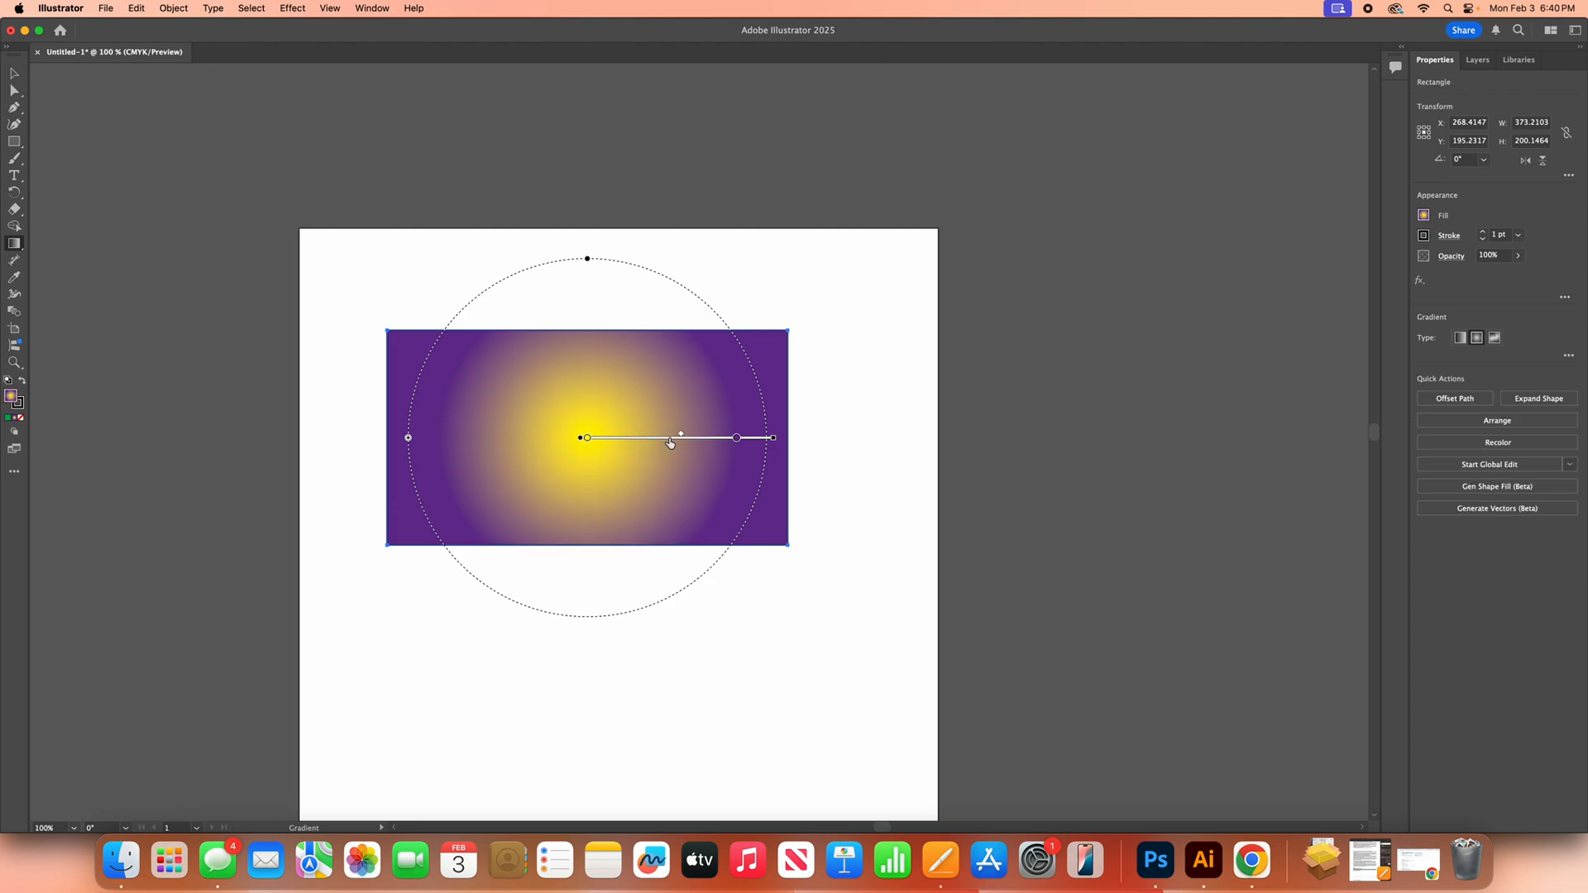
Step: Move the purple stop inward and lengthen the gradient bar to enlarge the radial gradient beyond the rectangle
{"action": "mouse_move", "coordinate": [736, 438]}
{"action": "left_mouse_down"}
{"action": "mouse_move", "coordinate": [750, 440]}
{"action": "mouse_move", "coordinate": [714, 439]}
{"action": "left_mouse_up"}
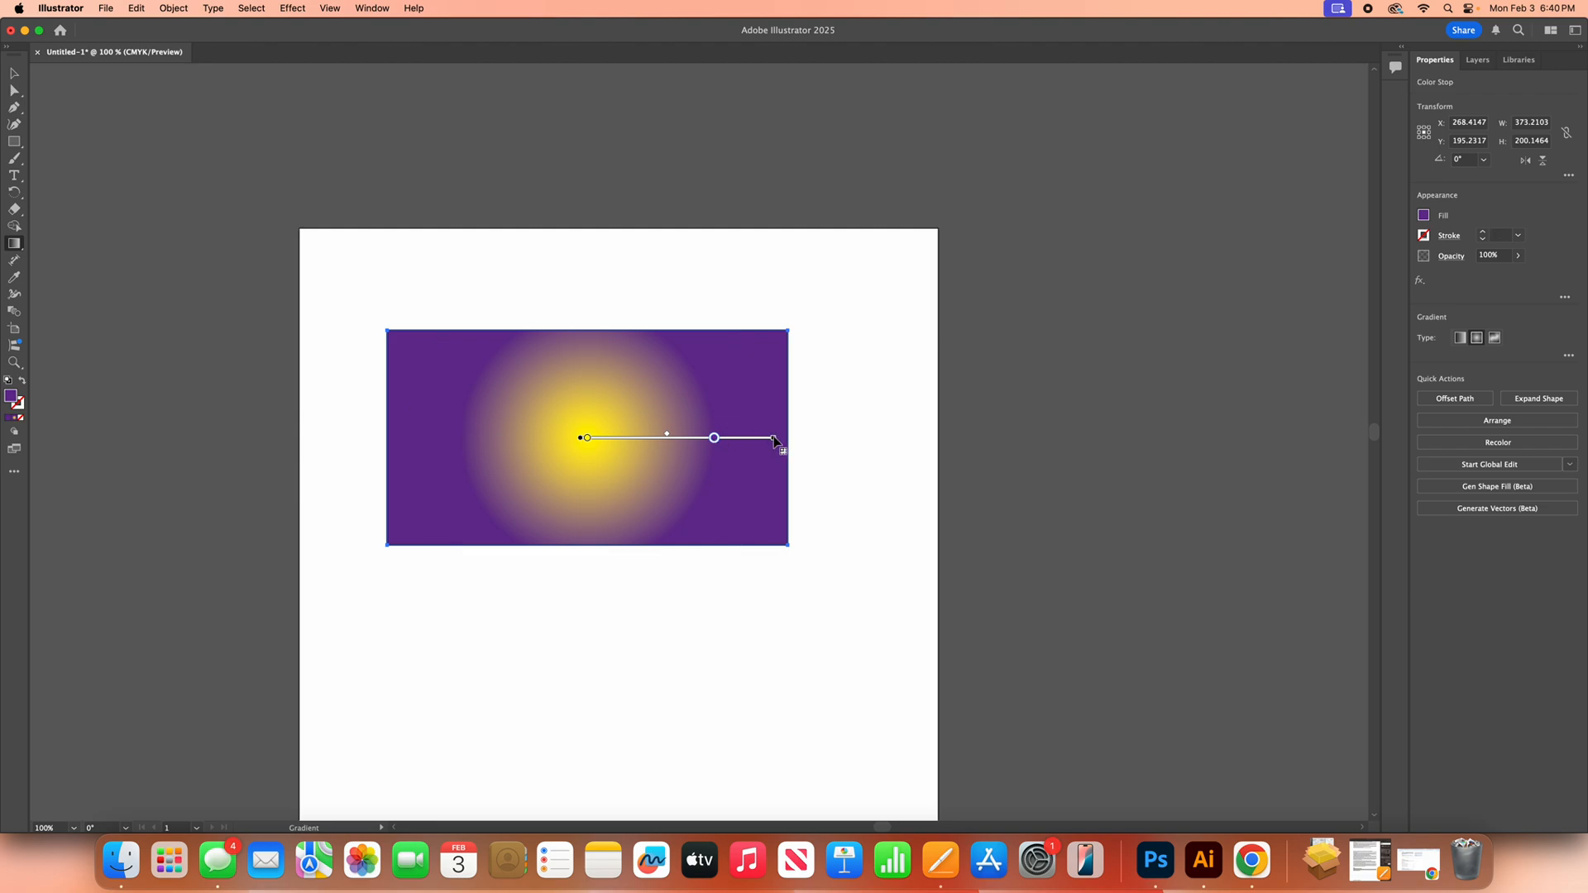
{"action": "left_click_drag", "start_coordinate": [781, 439], "coordinate": [828, 443]}
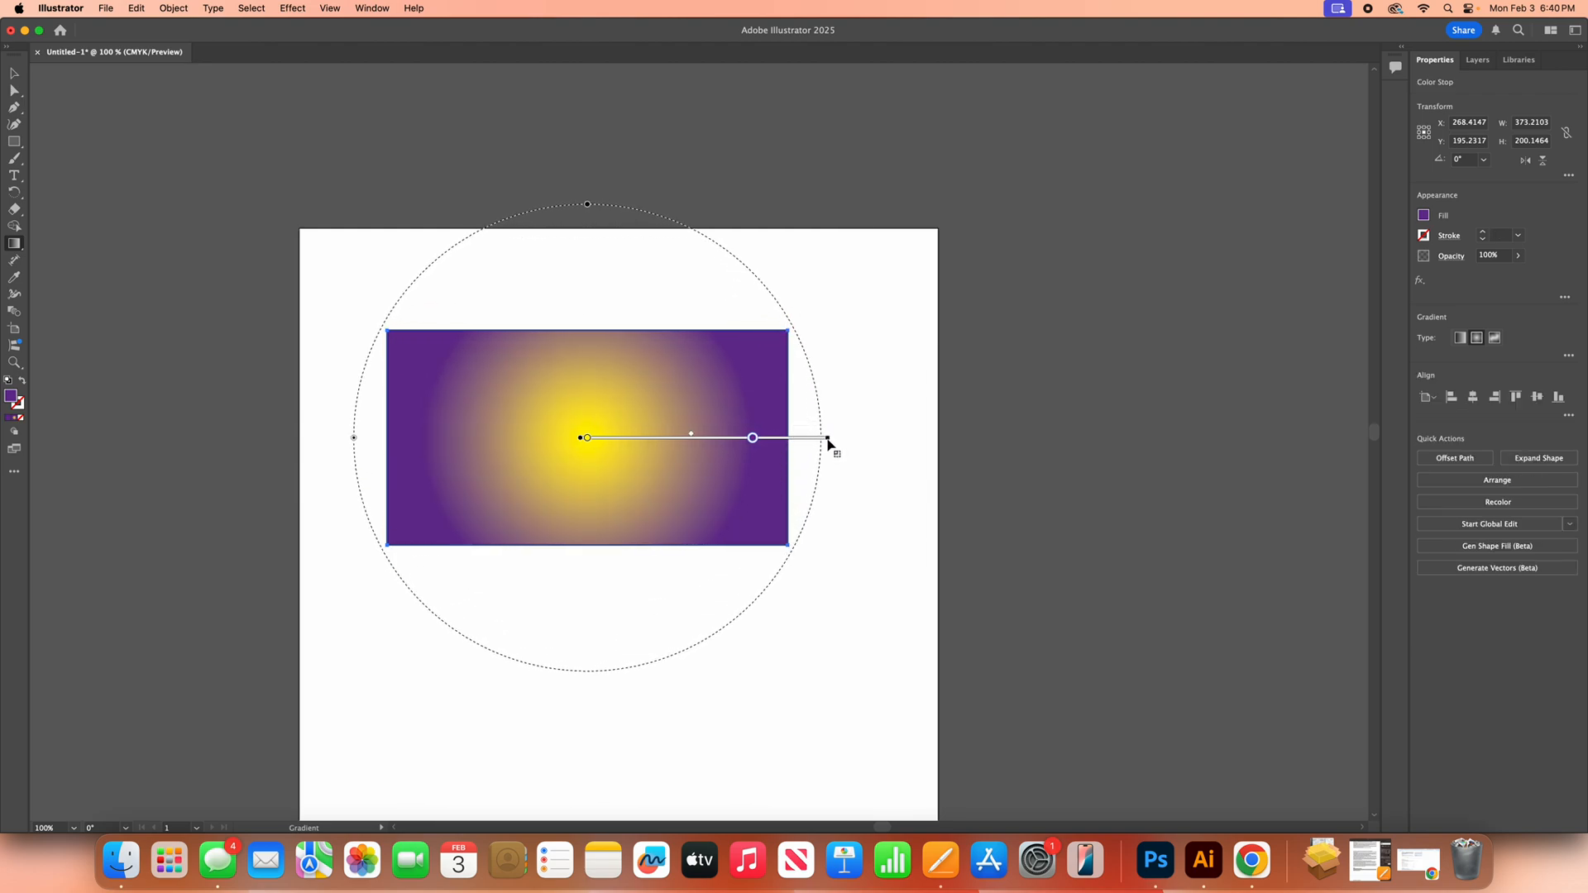